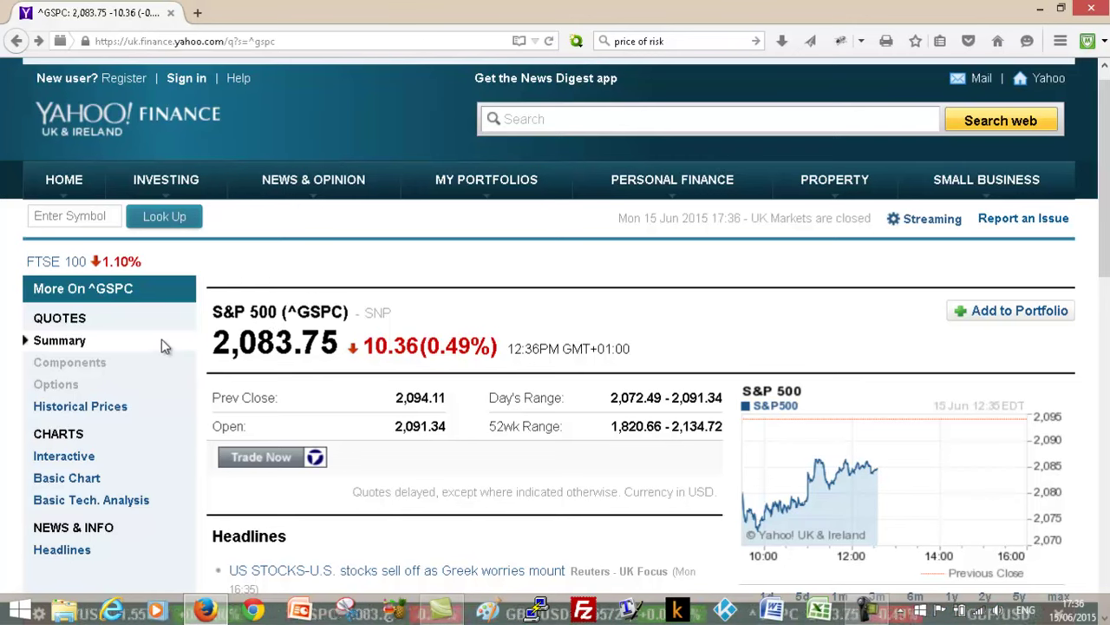
Step: Get the daily historical prices of the S&P 500 from 3 Jan 1950 to 15 Jun 2015
click(111, 420)
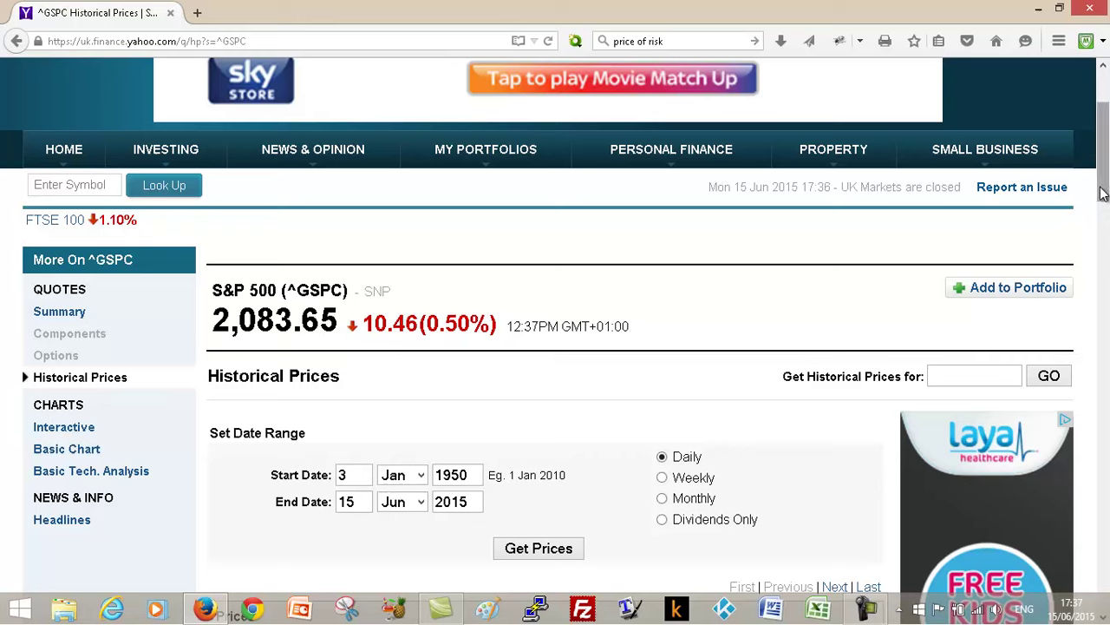
drag(1103, 193, 1102, 223)
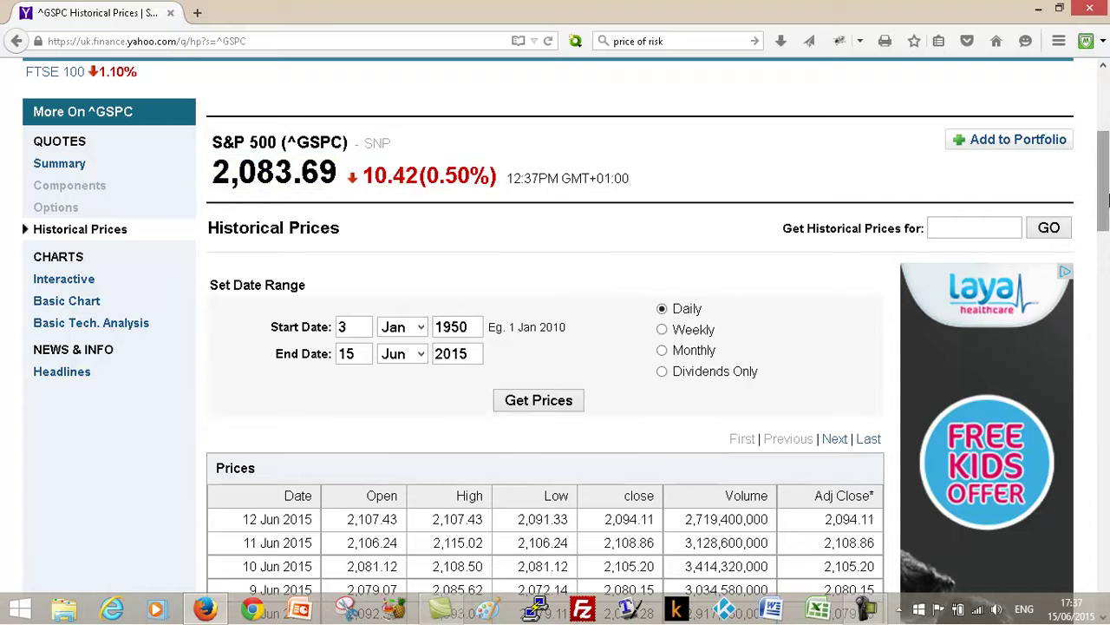
mouse_move(1104, 195)
mouse_down()
mouse_move(1105, 230)
mouse_move(1105, 207)
mouse_up()
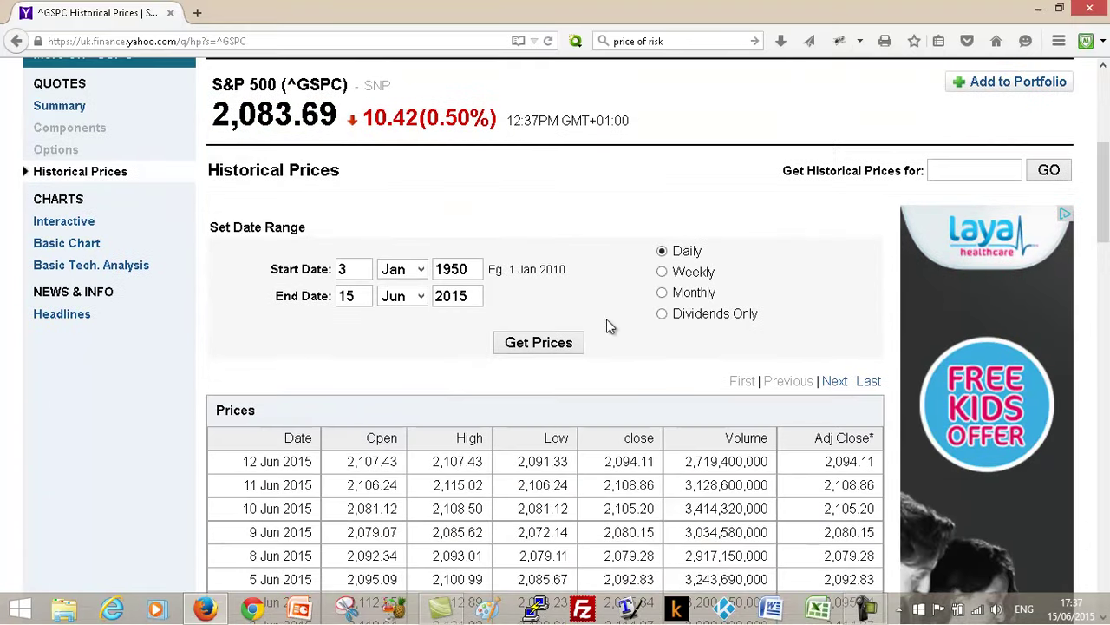
click(574, 343)
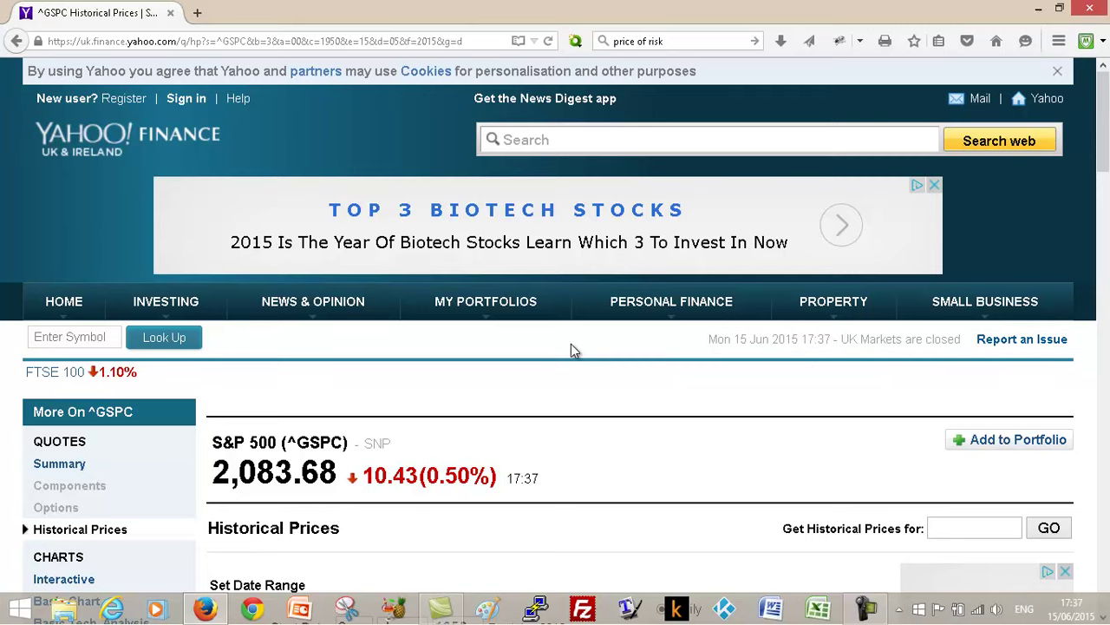
Step: Download the historical price table as a spreadsheet, saving table.csv to disk instead of opening it
drag(1105, 144, 1106, 227)
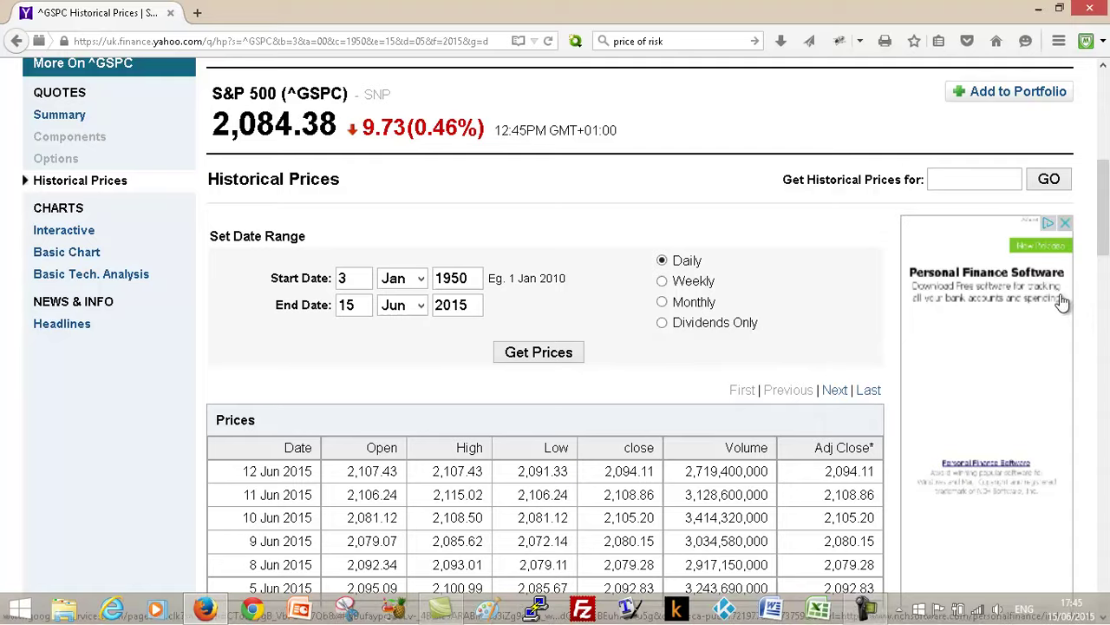
drag(1105, 222, 1104, 294)
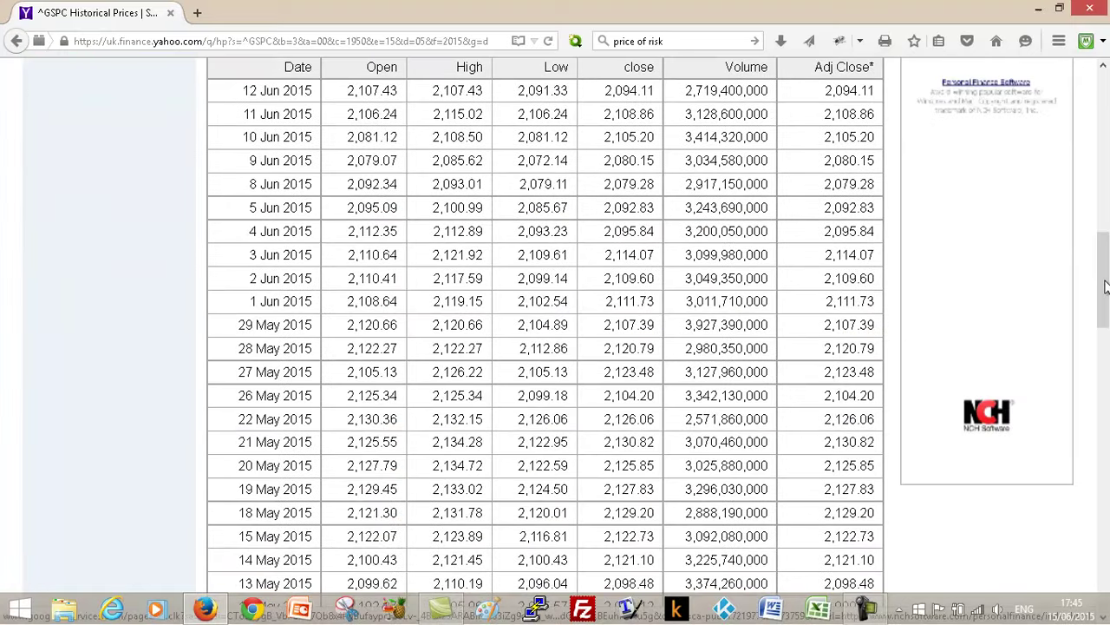
drag(1107, 286, 1105, 527)
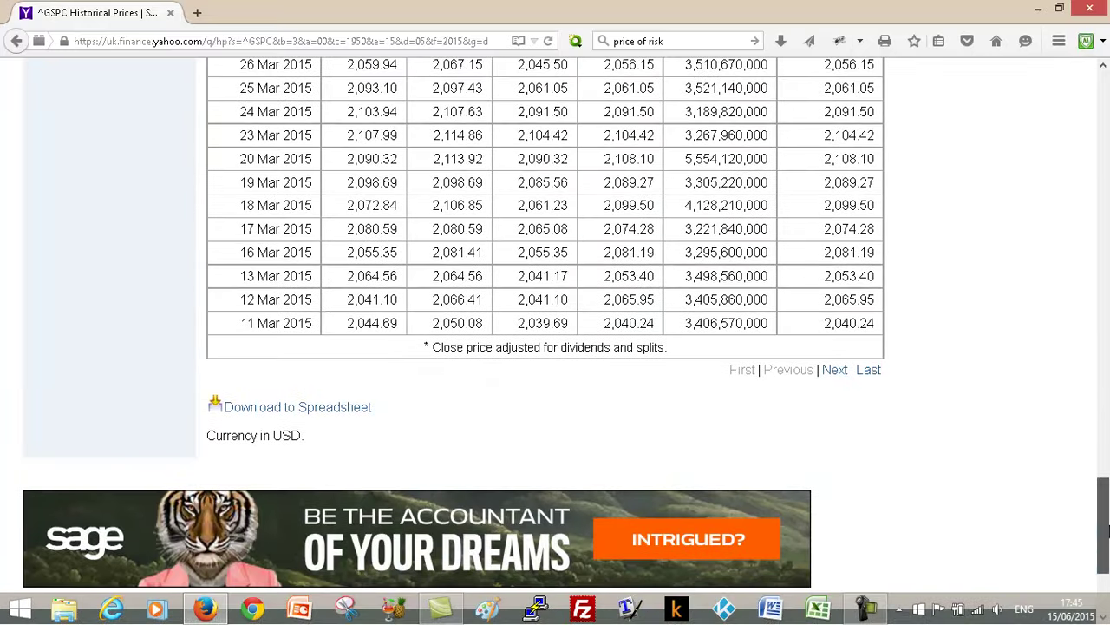
click(319, 414)
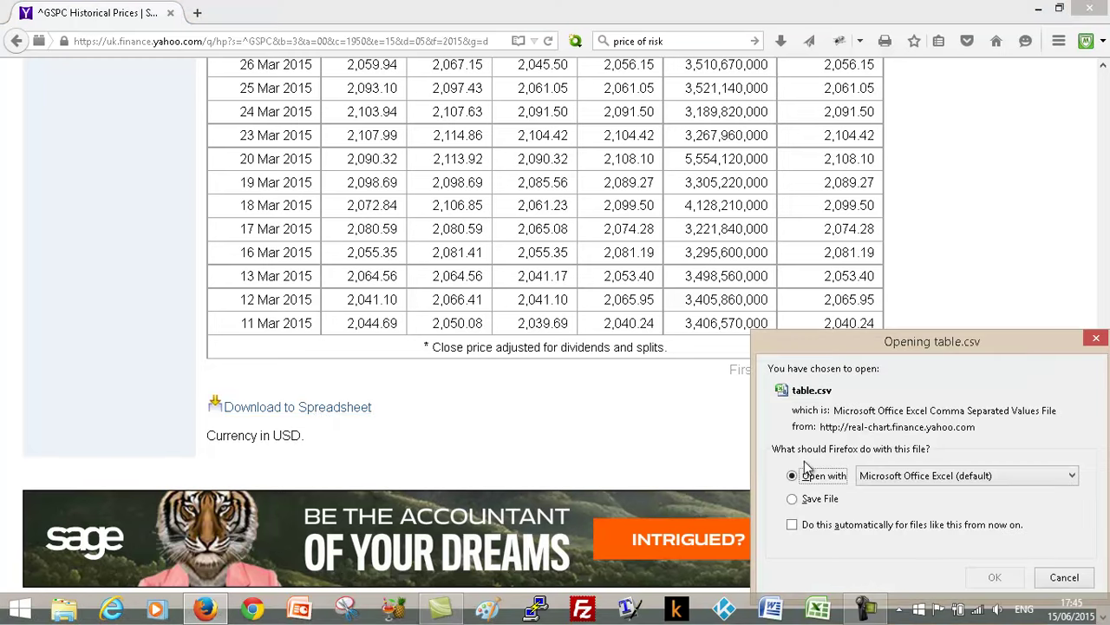
click(793, 500)
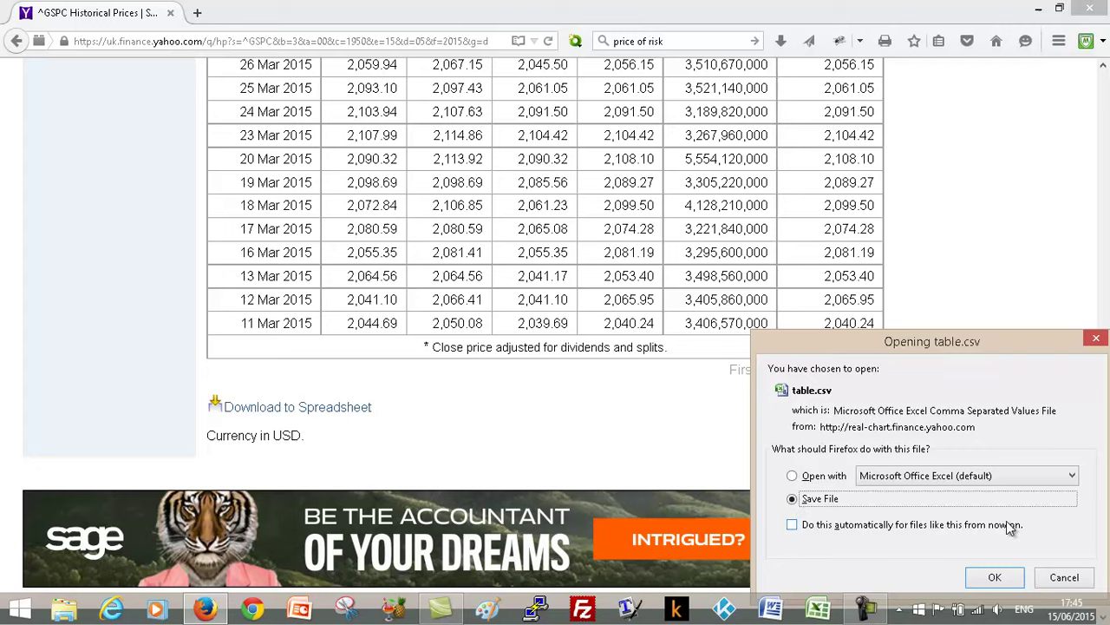
click(994, 576)
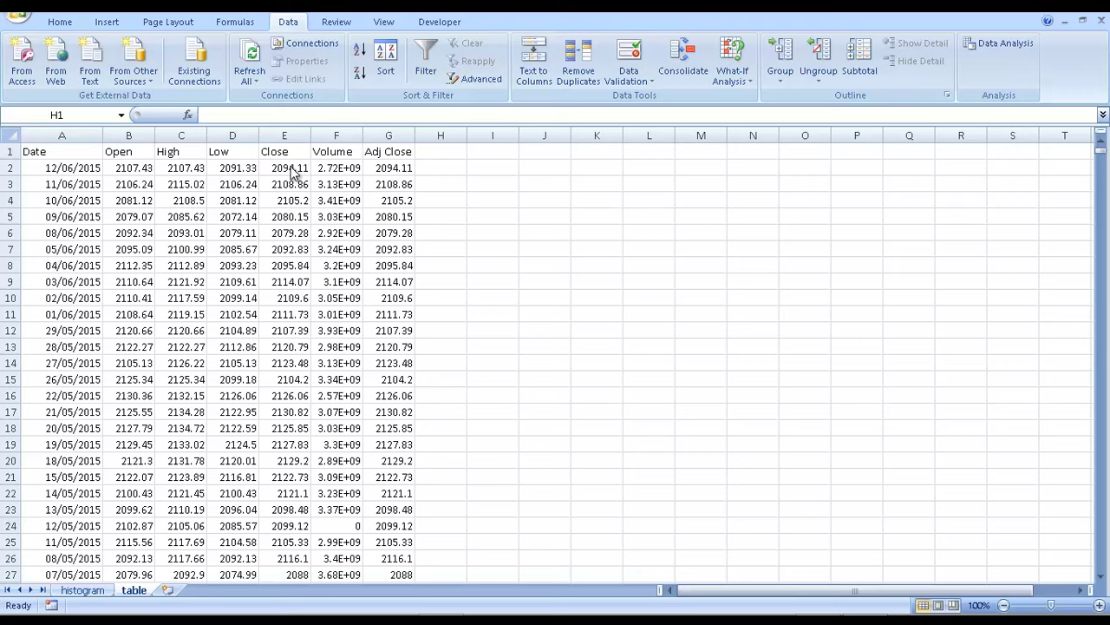
Step: Enter the column header Delta in cell I1 of the price table sheet
click(497, 151)
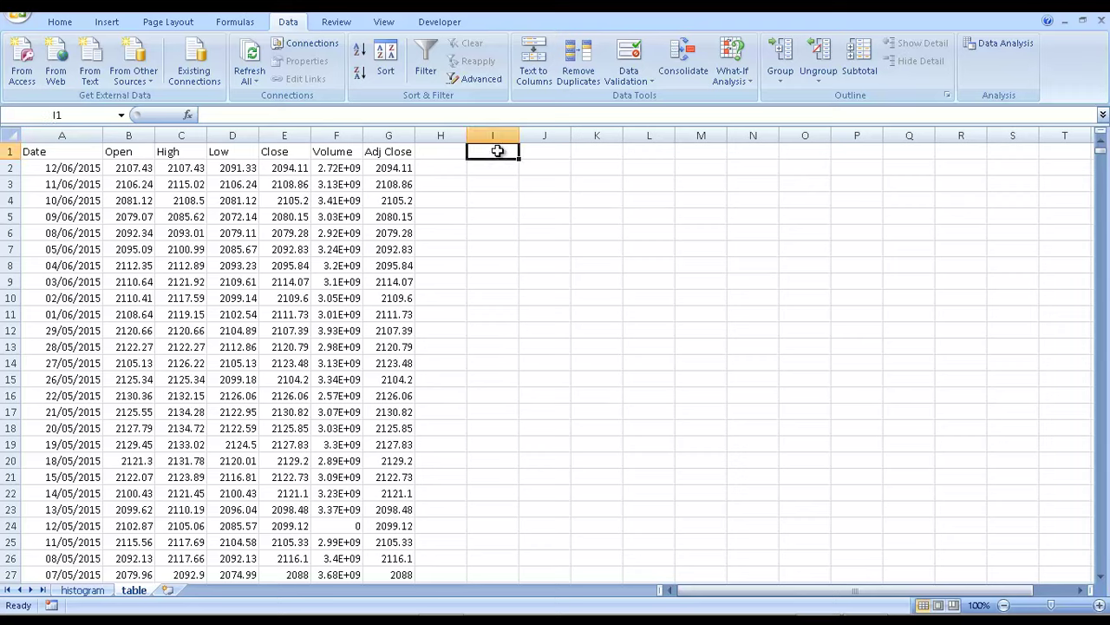
text(Del)
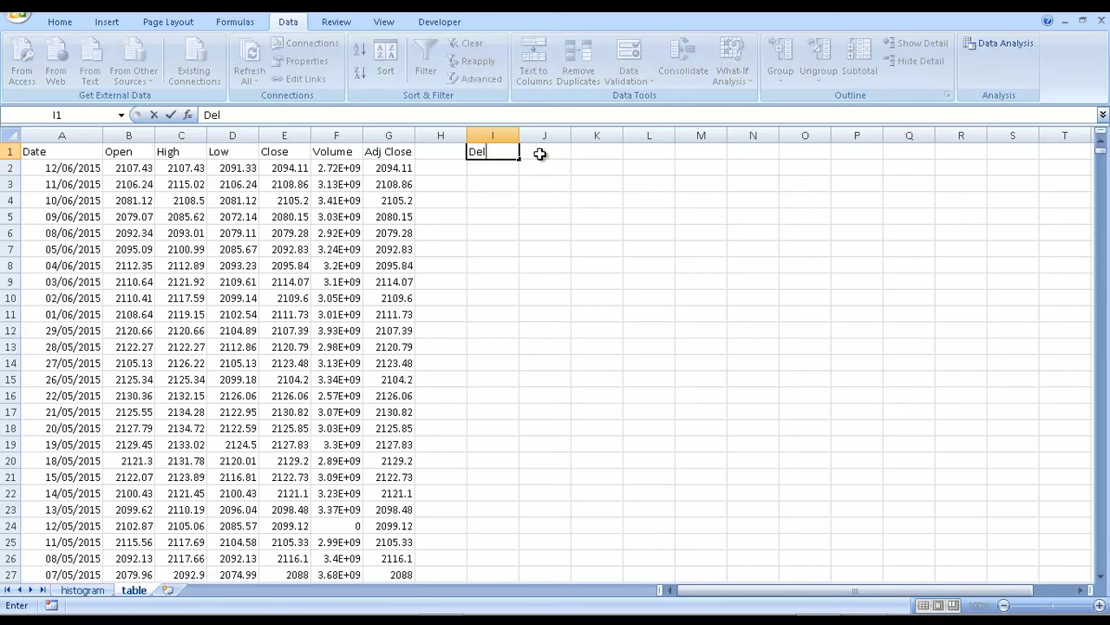
text(ta)
key(Return)
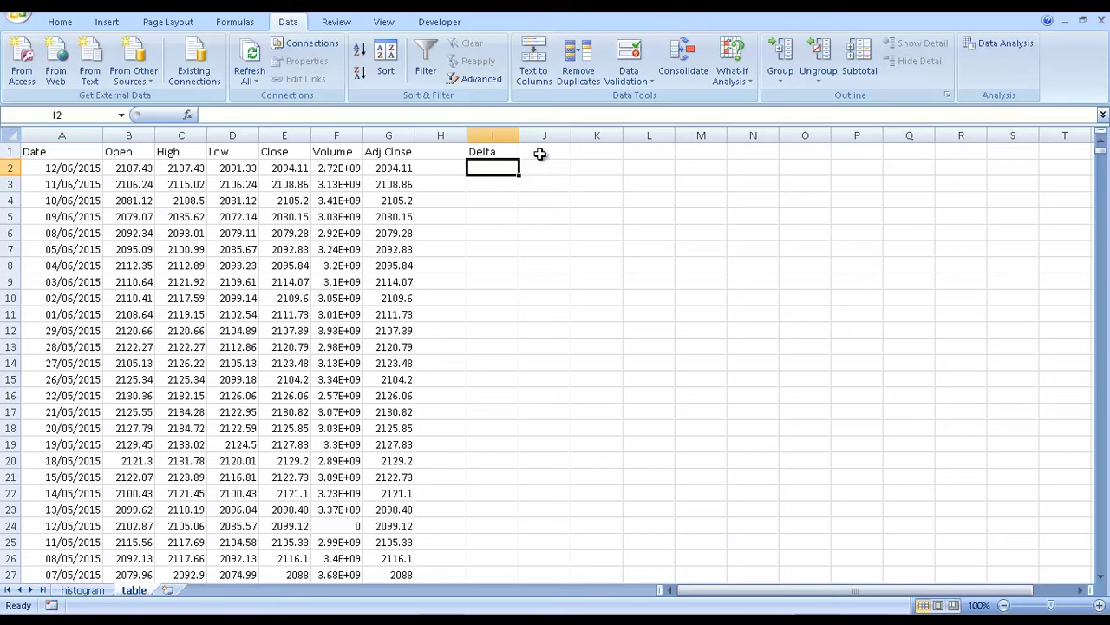
Step: Calculate the first daily change in closing price in I2 with the formula =E2-E3
text(=)
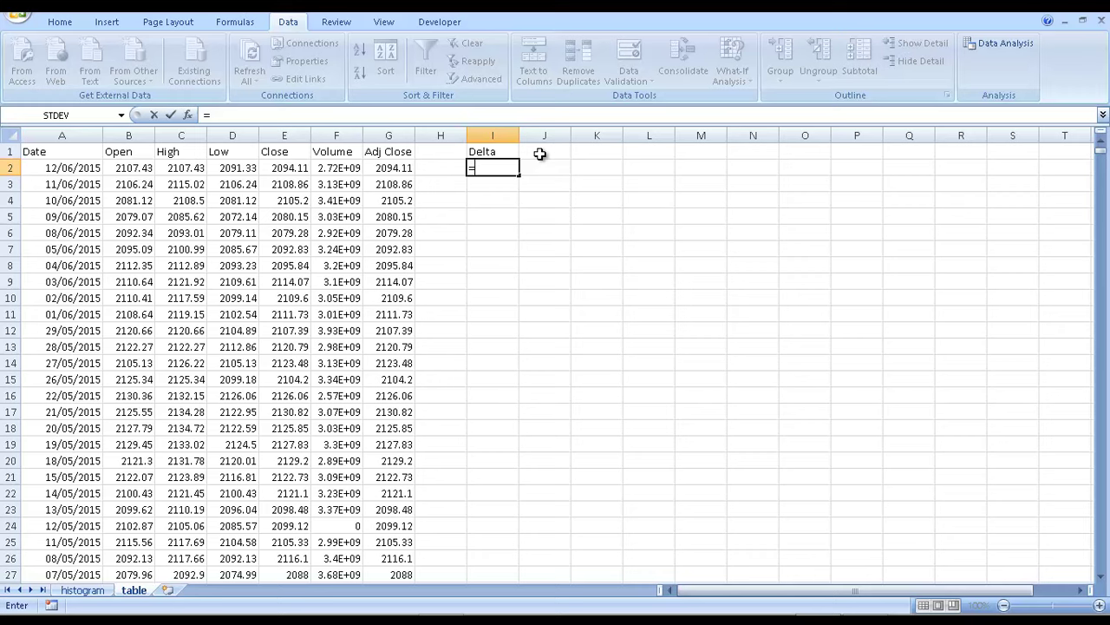
text(e2-e3)
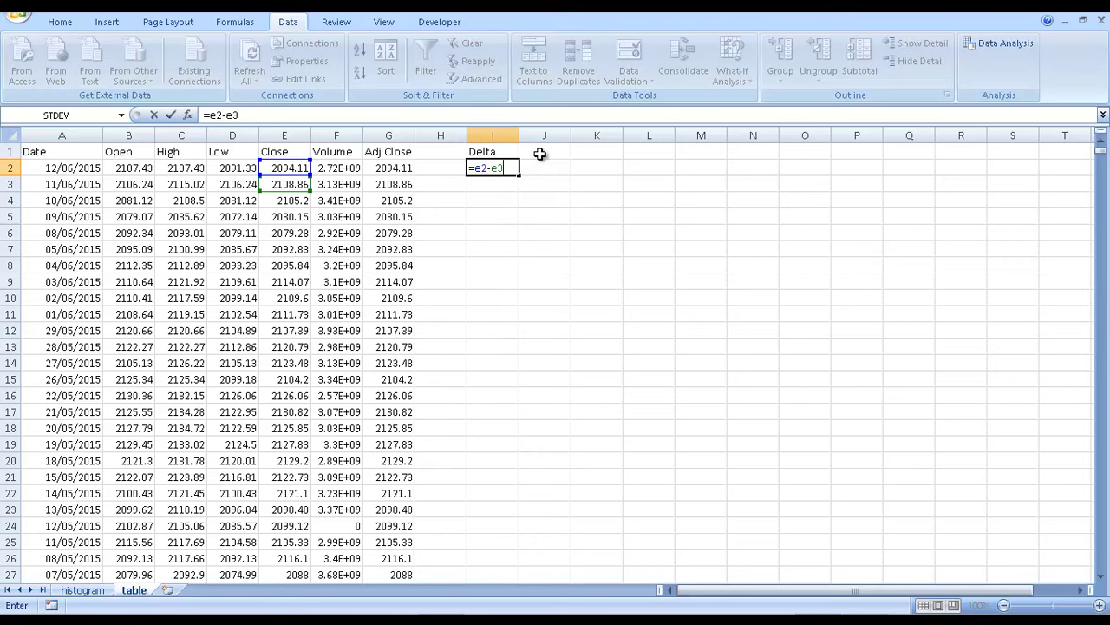
key(Return)
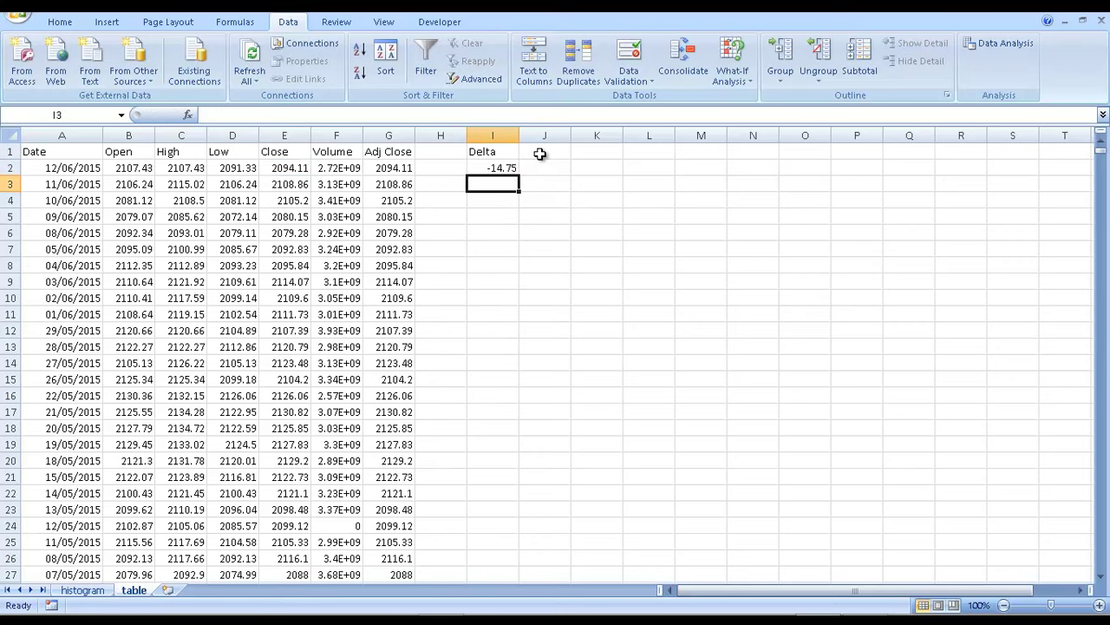
Step: Copy the Delta formula from I2 down the rest of column I
key(Up)
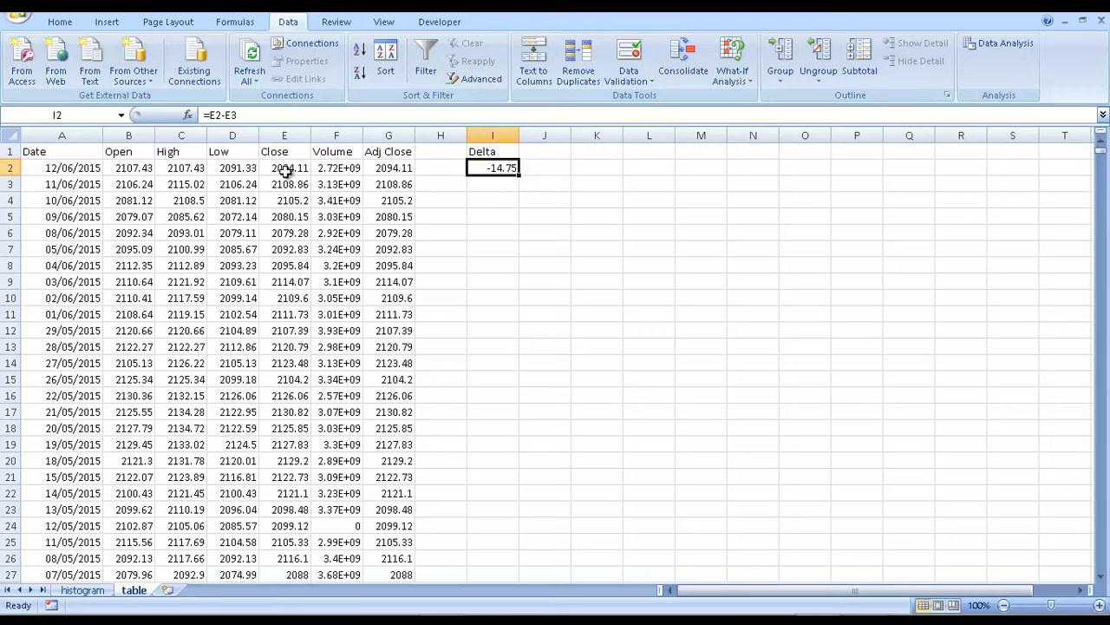
key(Down)
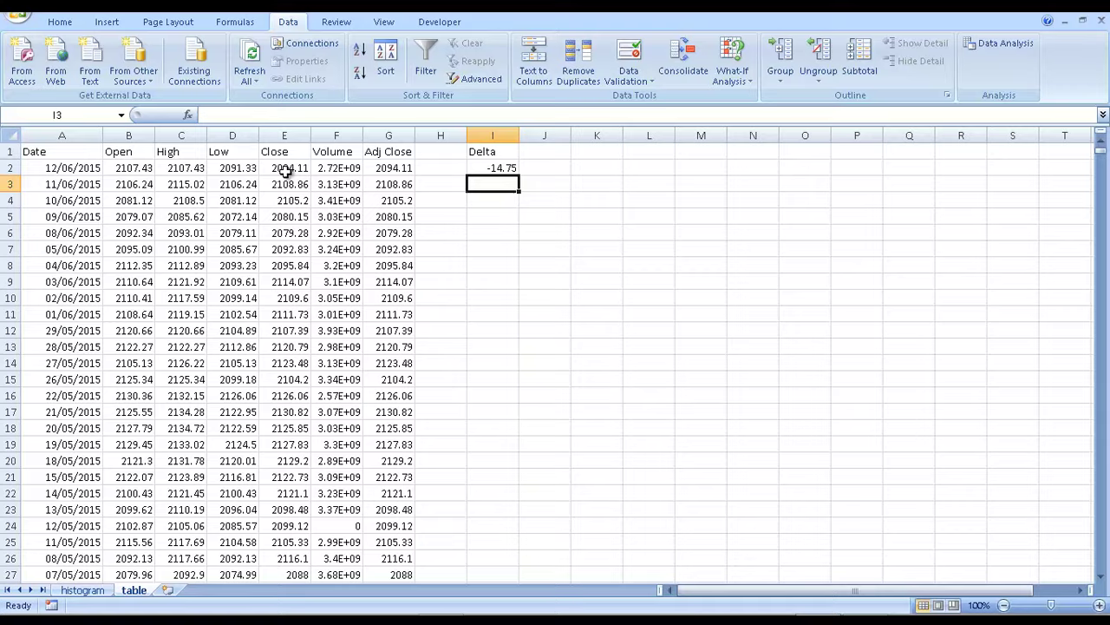
key(ctrl+c)
click(492, 202)
key(ctrl+shift+Down)
key(ctrl+BackSpace)
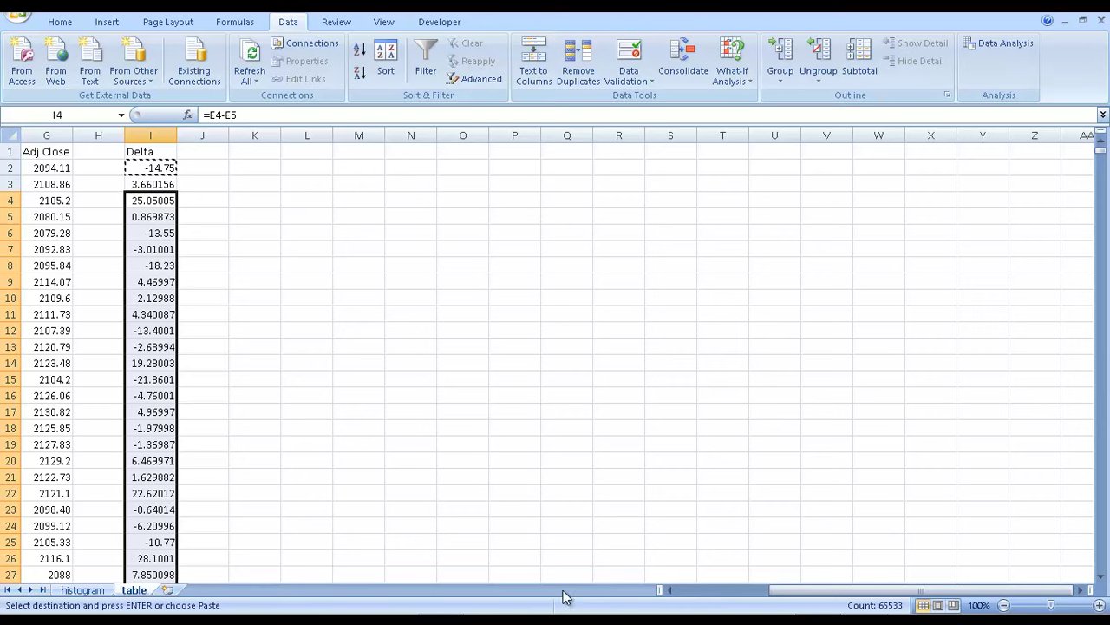
Step: Check the copied Delta formulas in I5 and I19 and save the workbook
drag(797, 595, 674, 569)
click(491, 221)
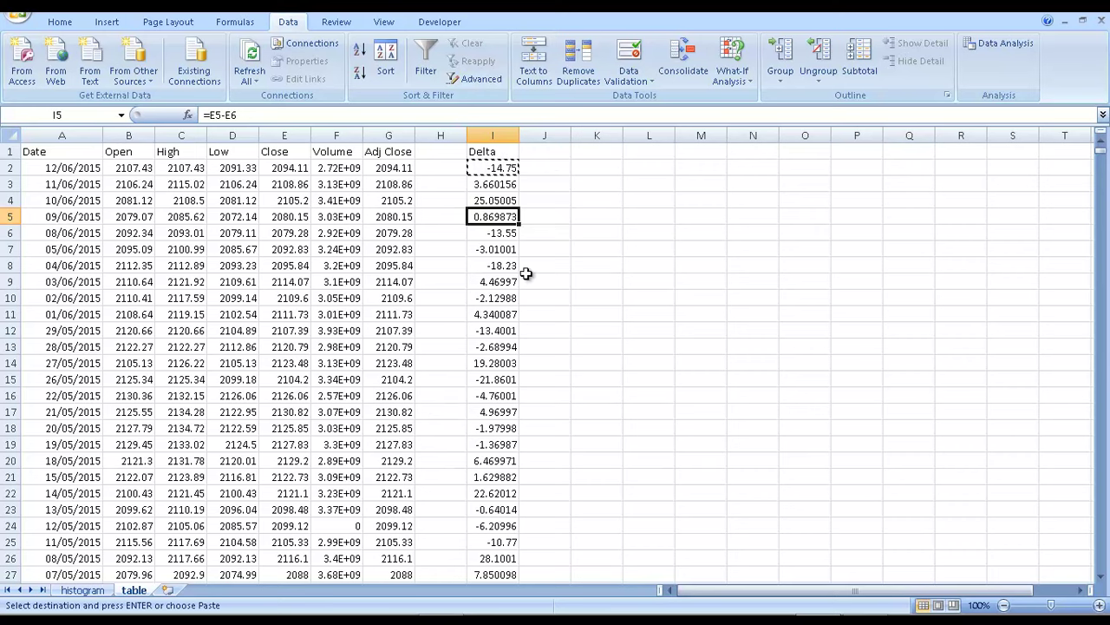
click(491, 450)
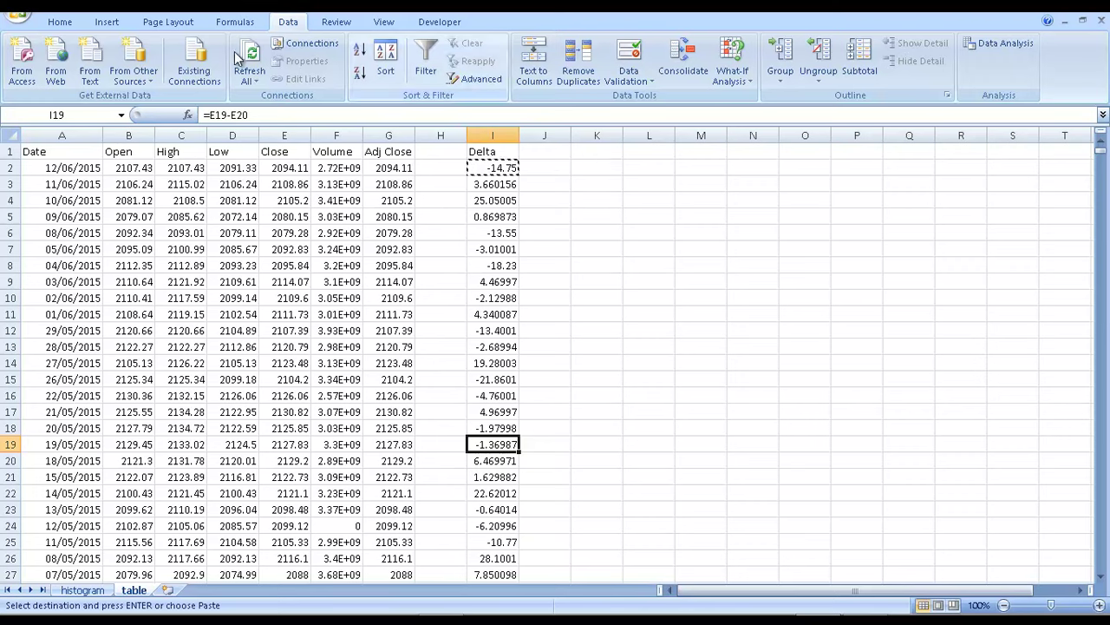
key(ctrl+s)
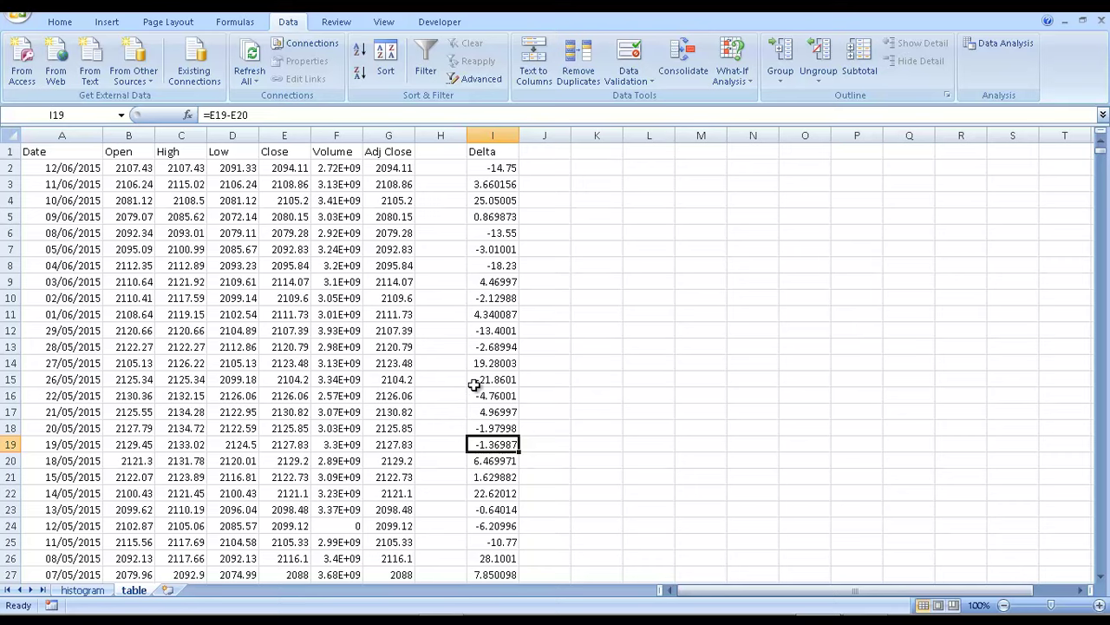
click(615, 170)
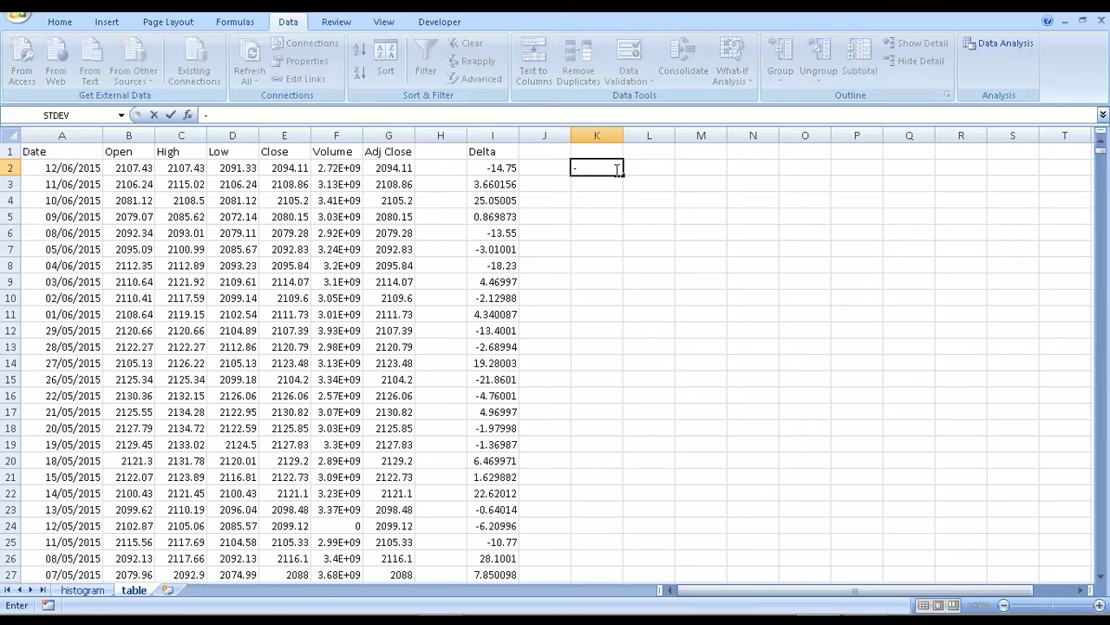
text(-100)
key(Tab)
Step: Enter the negative histogram bin limits -200, -150, -100 and -50 across cells K2 to N2
click(614, 168)
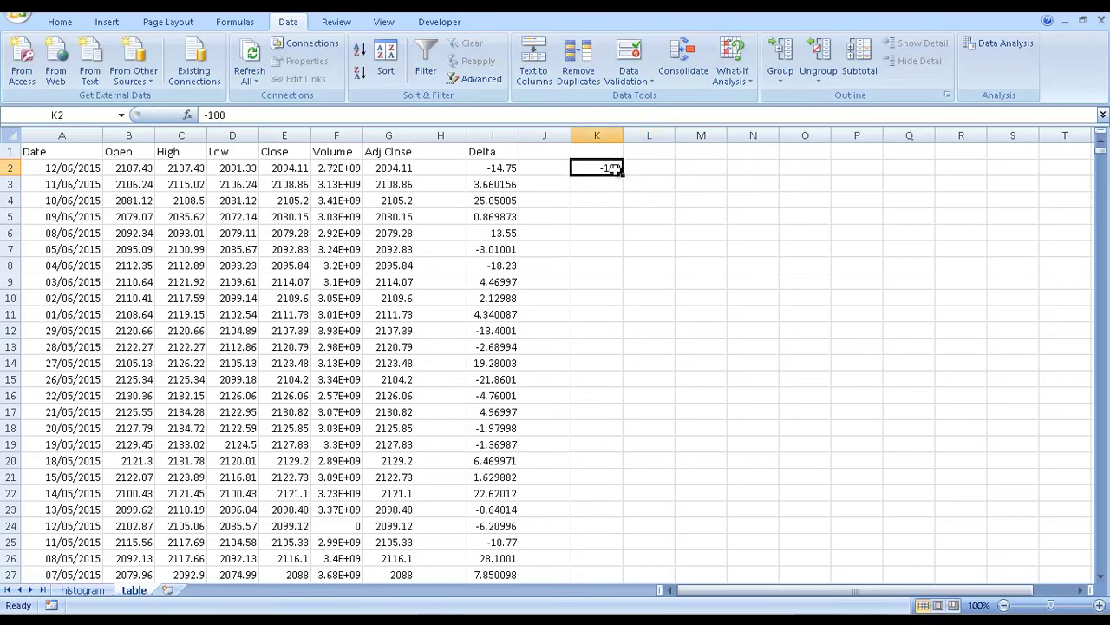
text(-200)
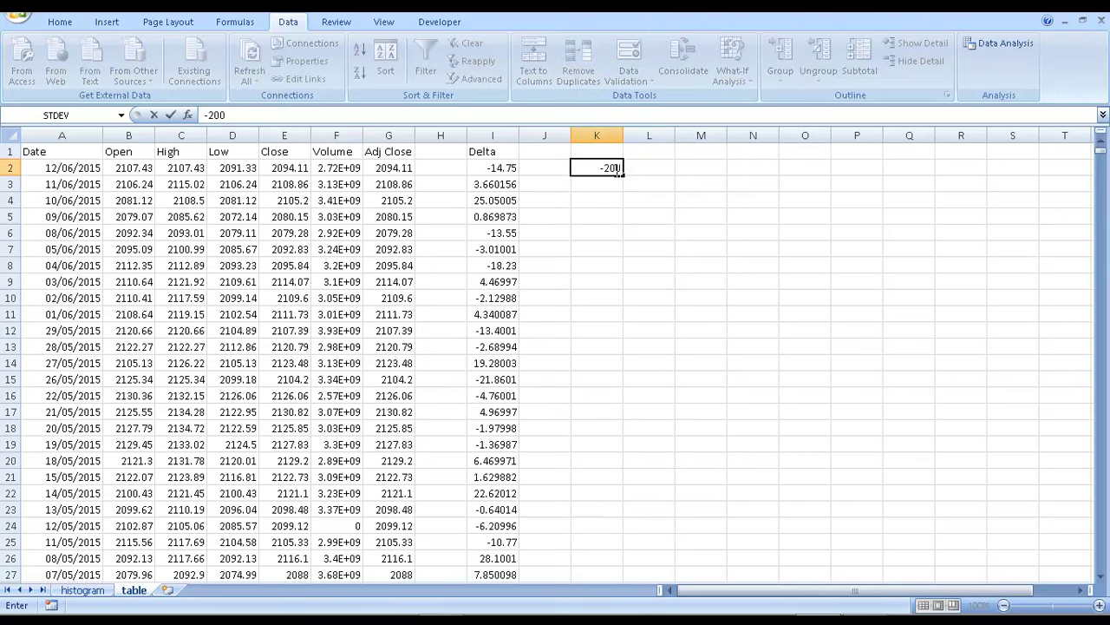
key(Tab)
text(-150)
key(Tab)
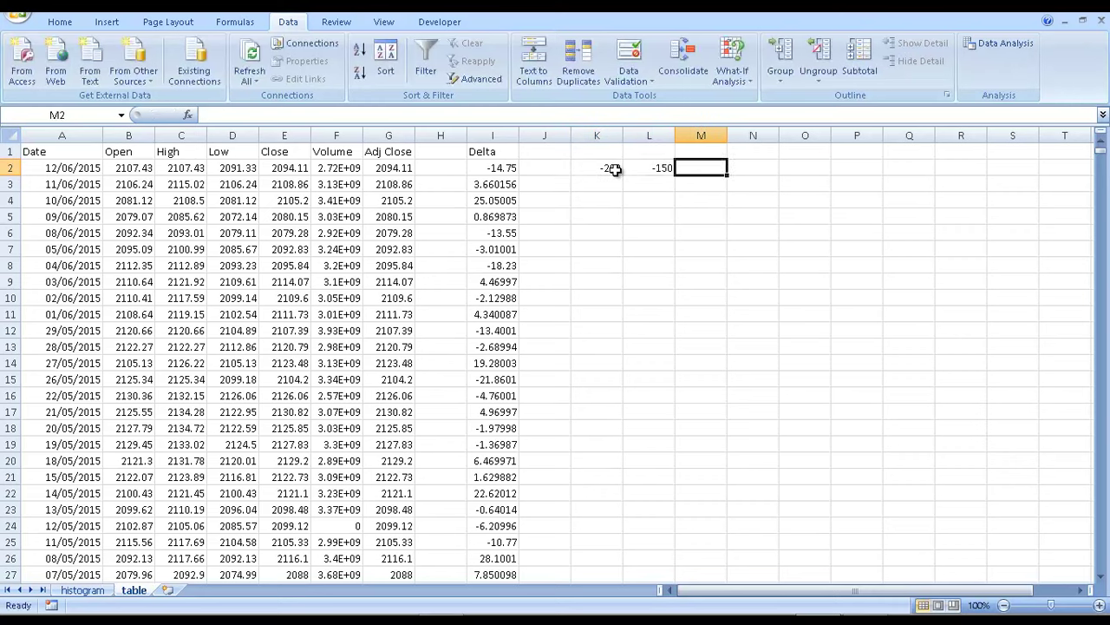
text(-100)
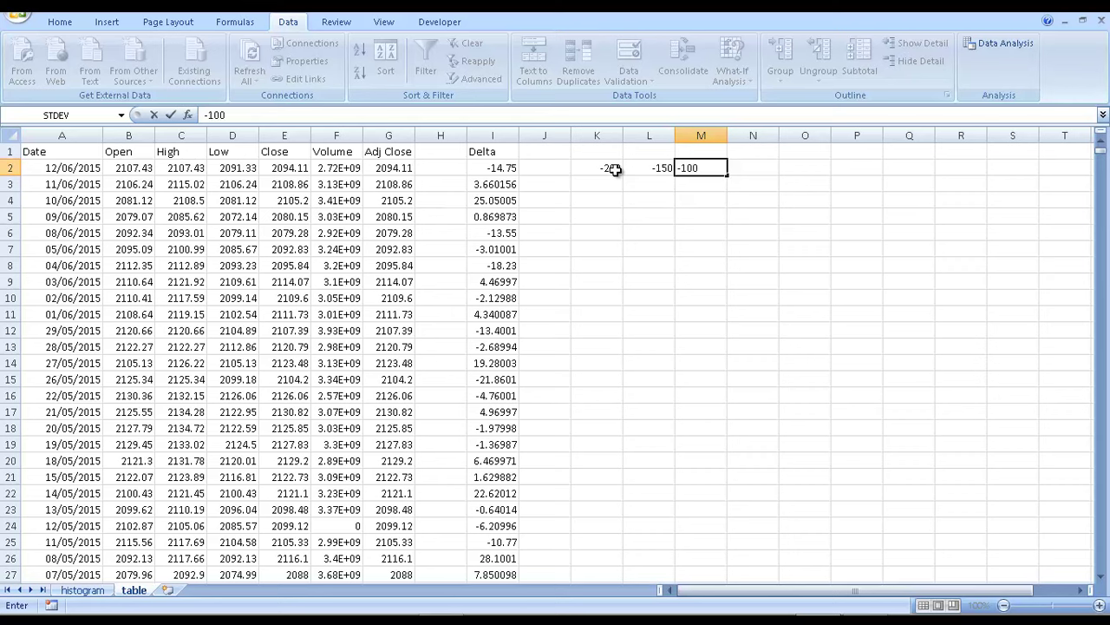
key(Tab)
text(-)
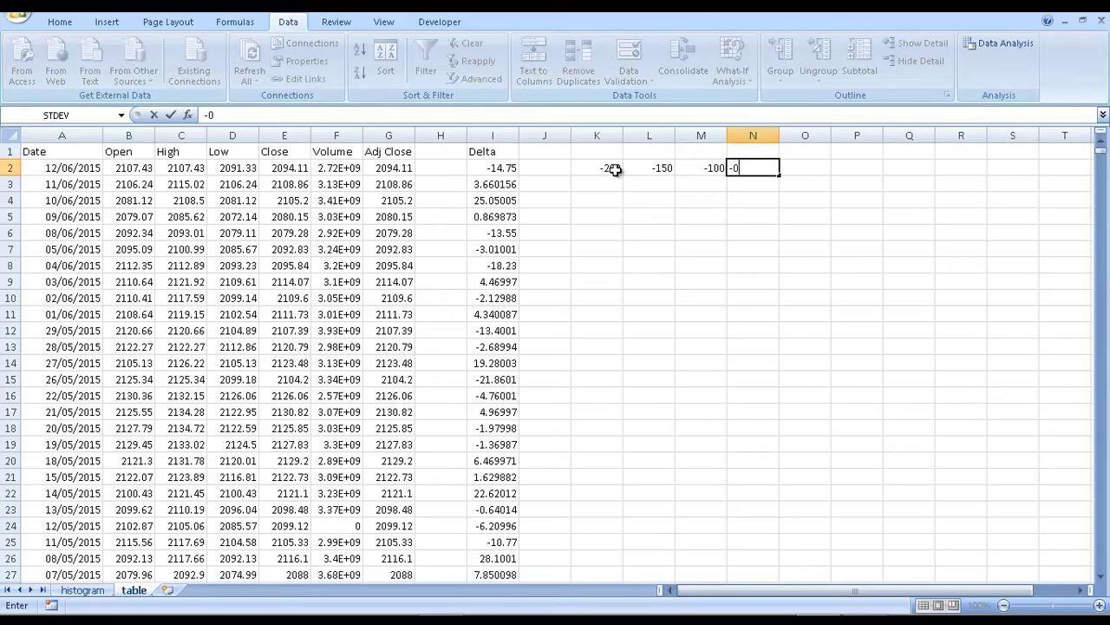
text(50)
key(Tab)
Step: Complete the row of bin limits with 0, 50, 100, 150 and 200 in cells O2 to S2
text(0)
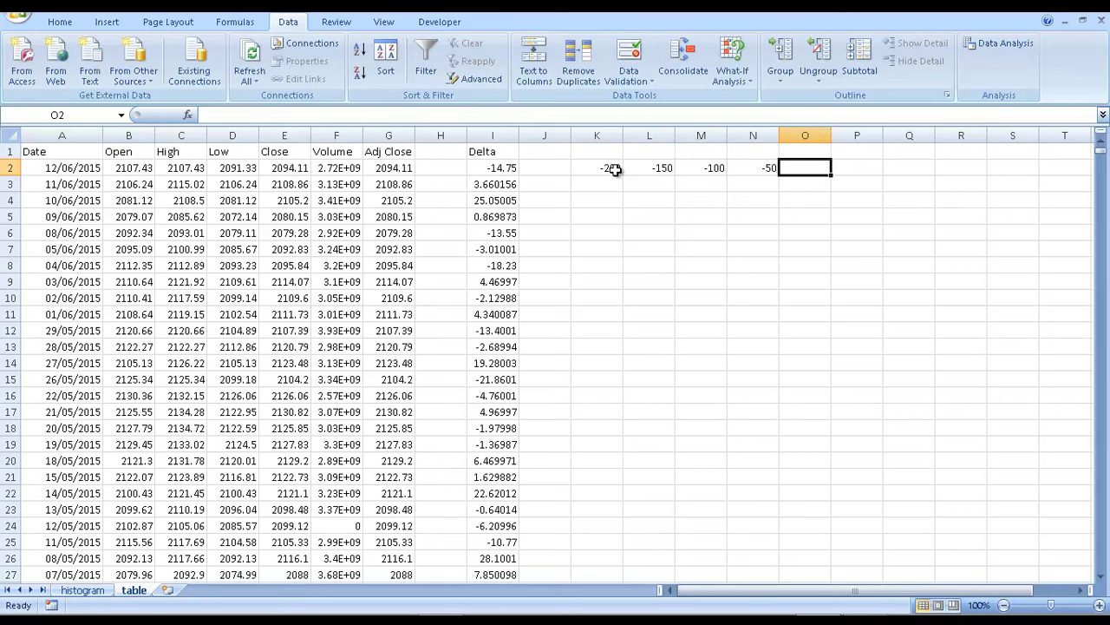
key(Tab)
text(50)
key(Tab)
text(100)
key(Tab)
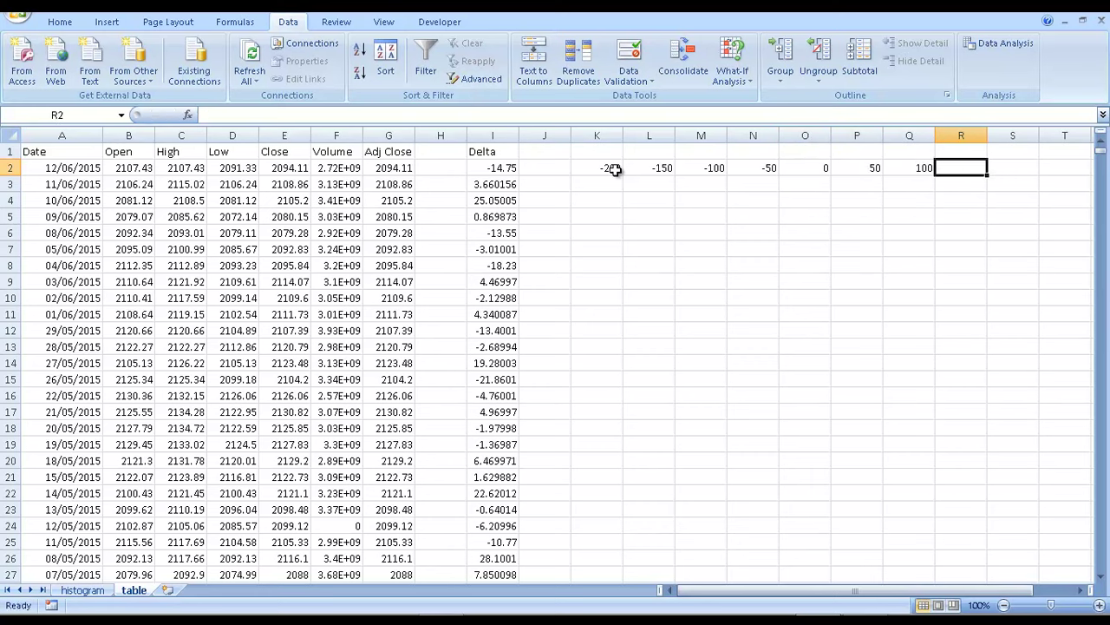
text(150)
key(Tab)
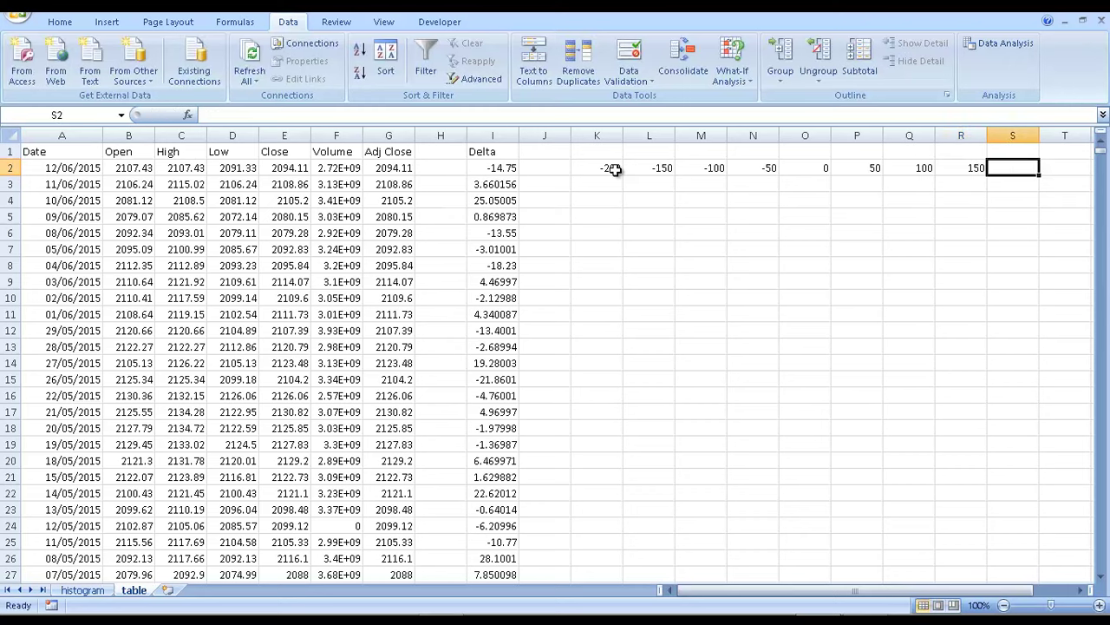
text(200)
key(Return)
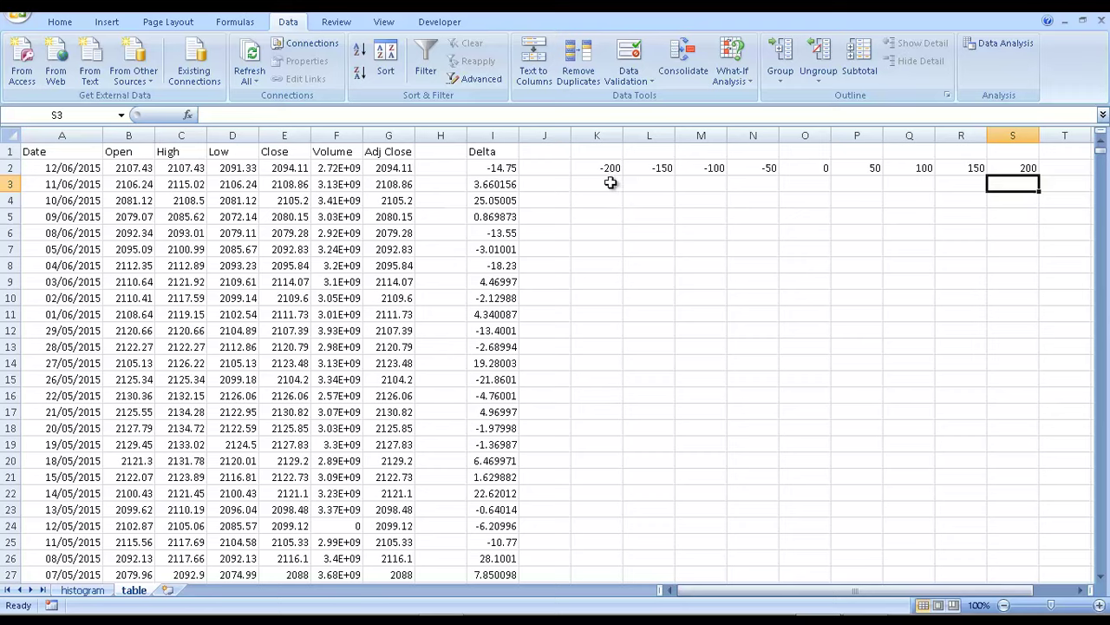
click(996, 47)
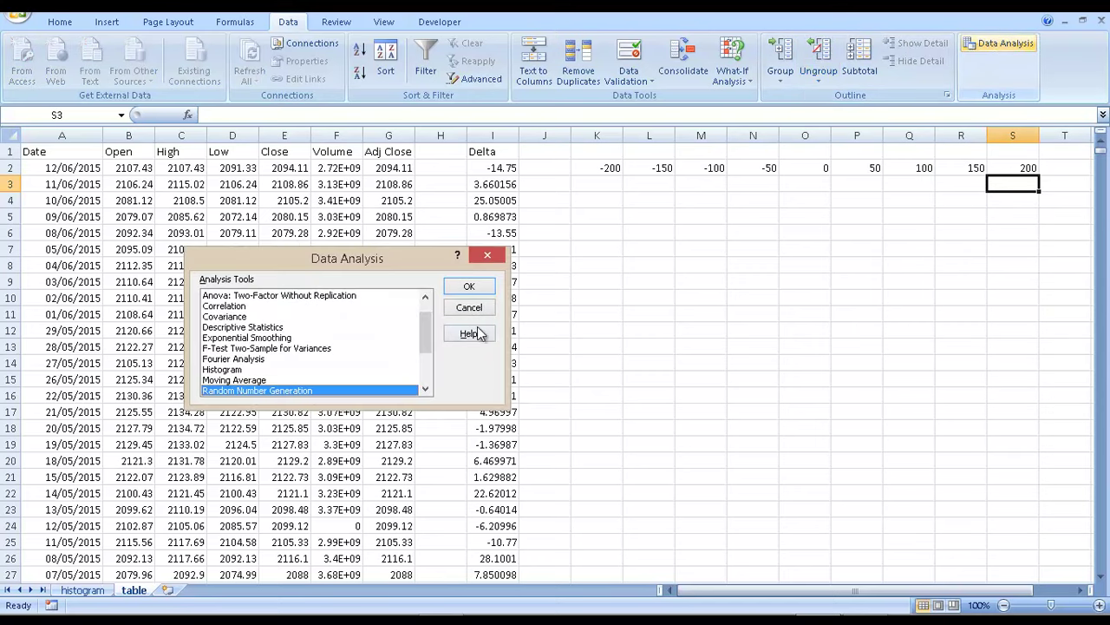
click(246, 317)
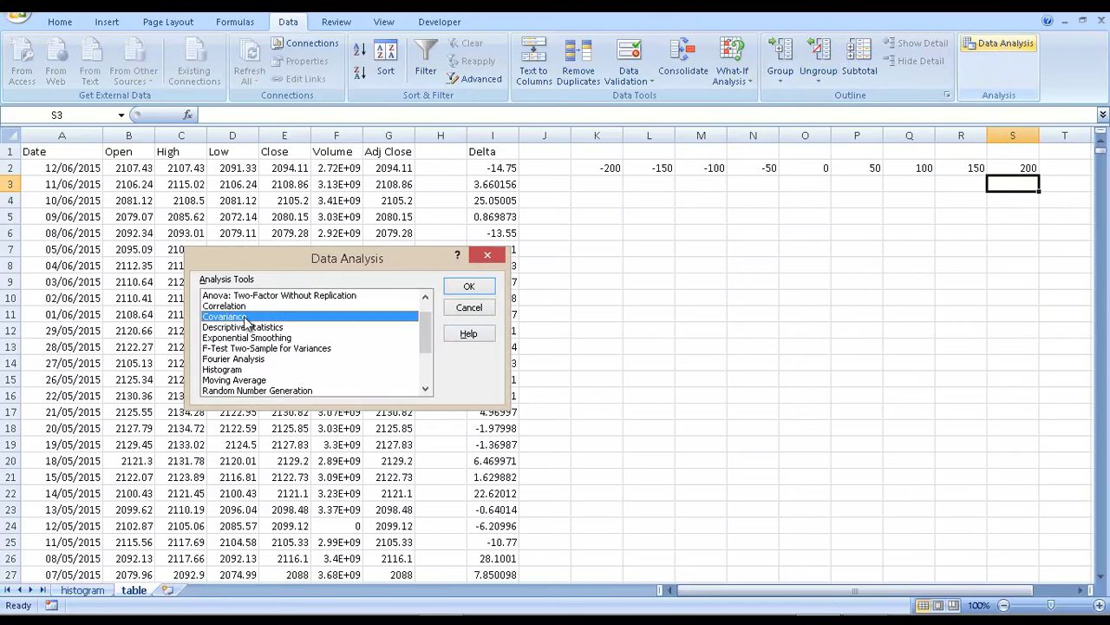
click(224, 370)
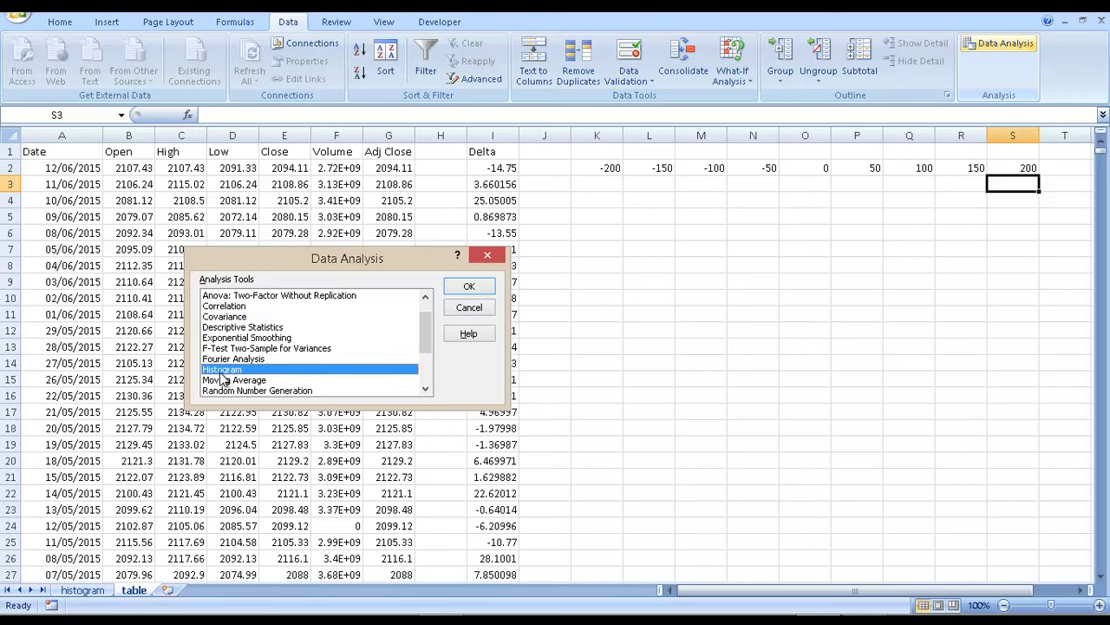
click(476, 291)
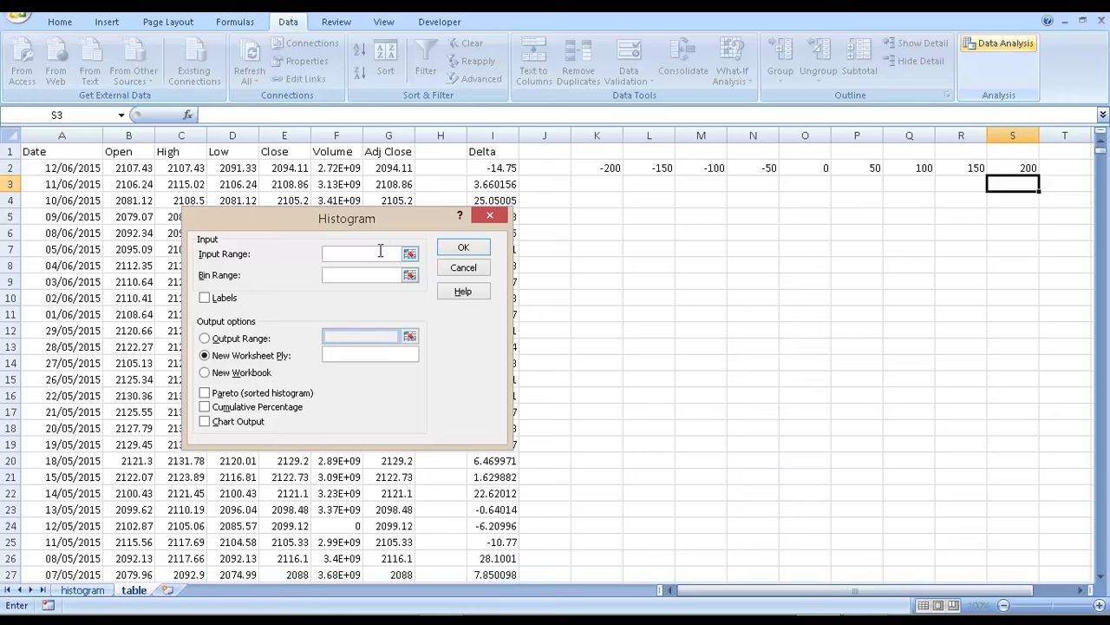
text($I$2:)
key(ctrl+shift+Down)
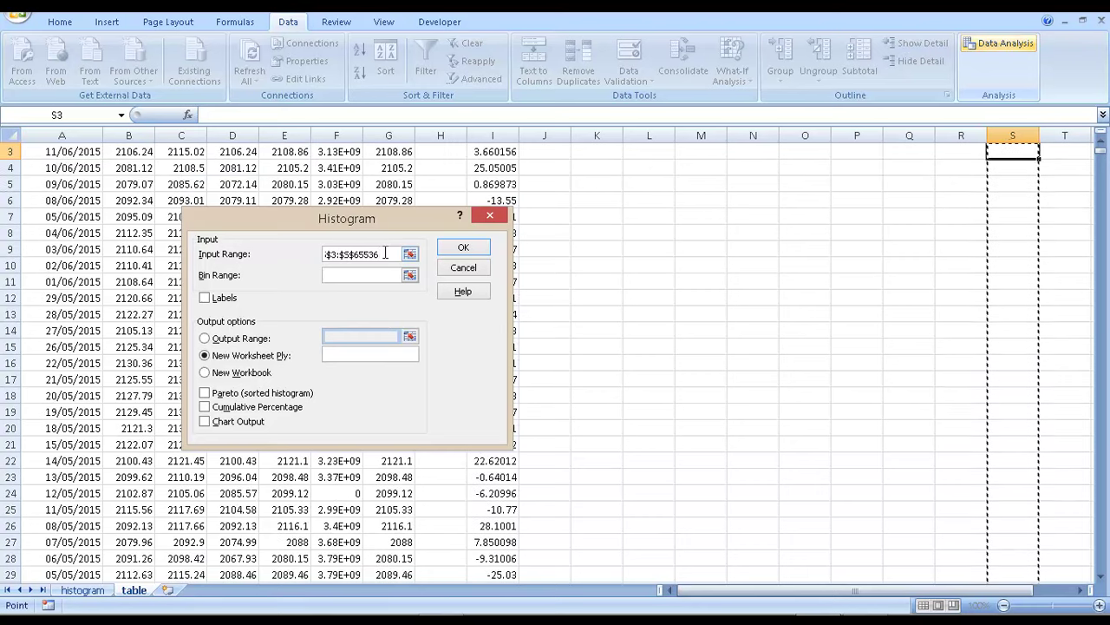
key(BackSpace)
key(BackSpace)
key(BackSpace)
key(BackSpace)
text(P$3:)
key(BackSpace)
key(BackSpace)
key(BackSpace)
key(BackSpace)
key(BackSpace)
key(Left)
key(Left)
key(BackSpace)
key(BackSpace)
key(BackSpace)
key(BackSpace)
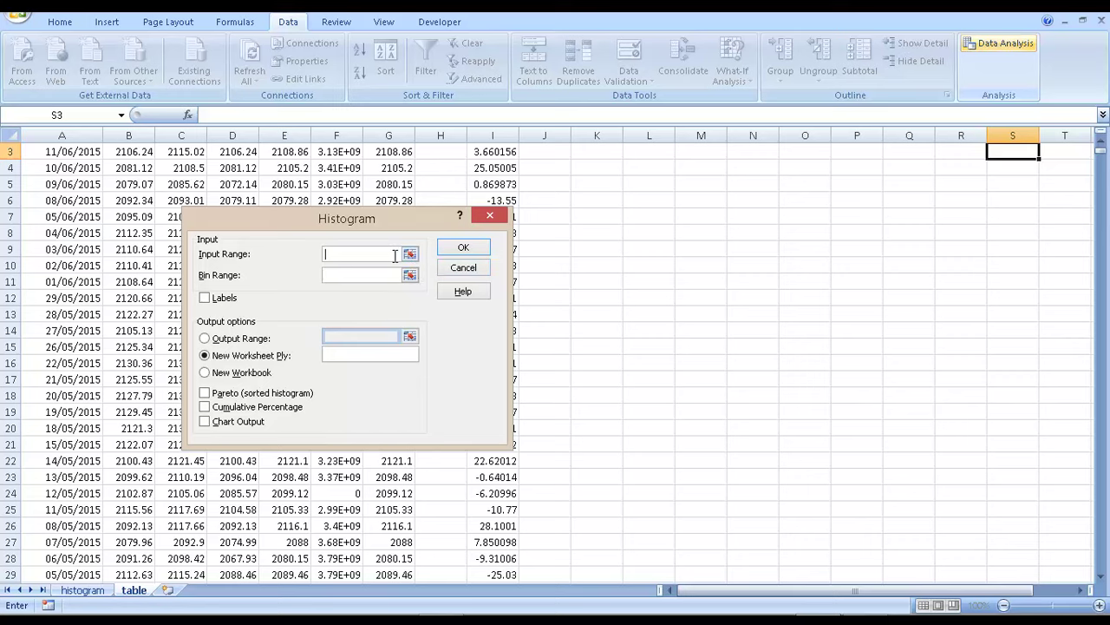
click(410, 254)
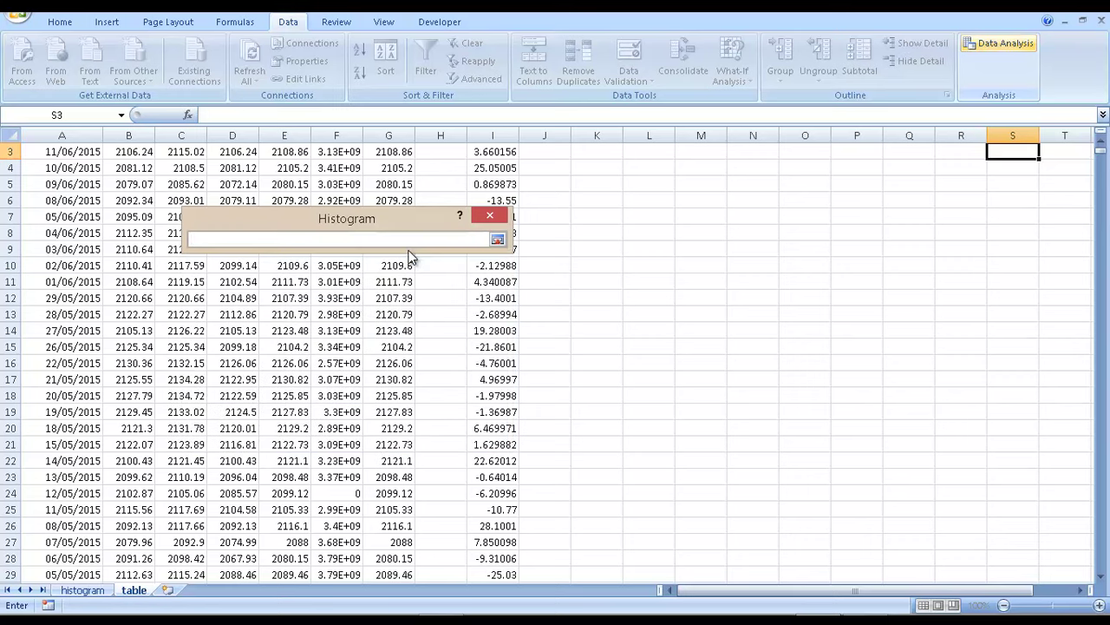
click(488, 216)
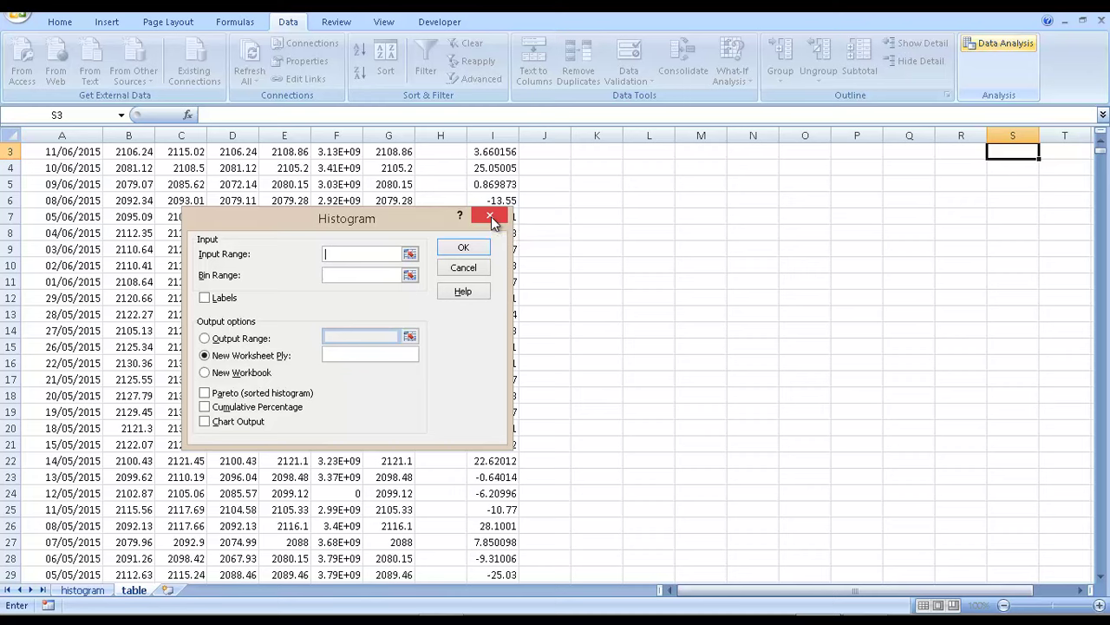
click(490, 219)
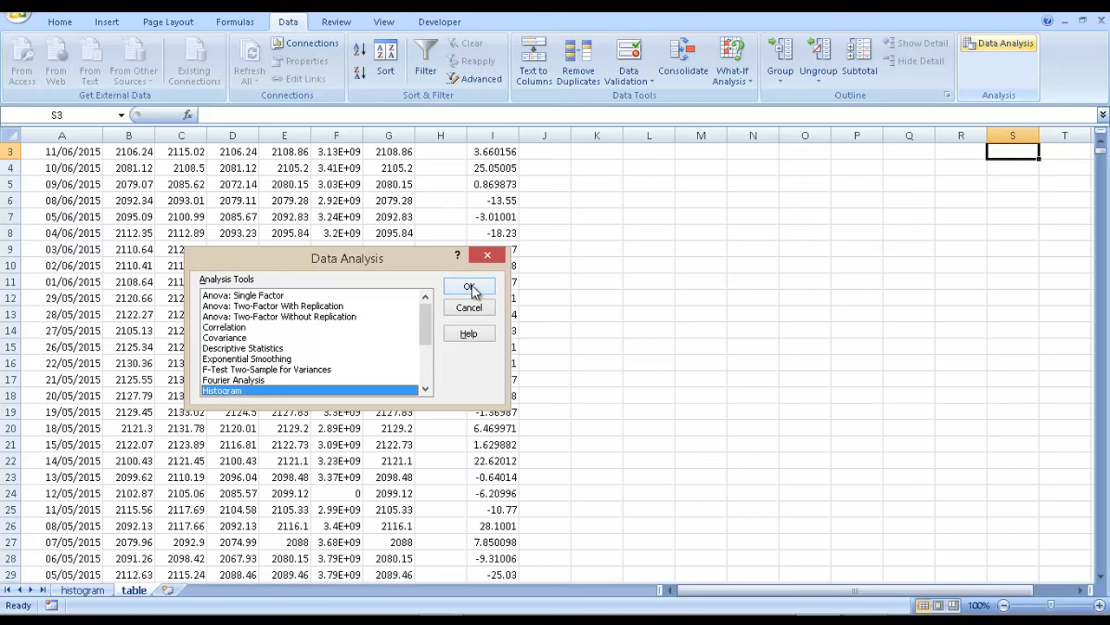
click(472, 308)
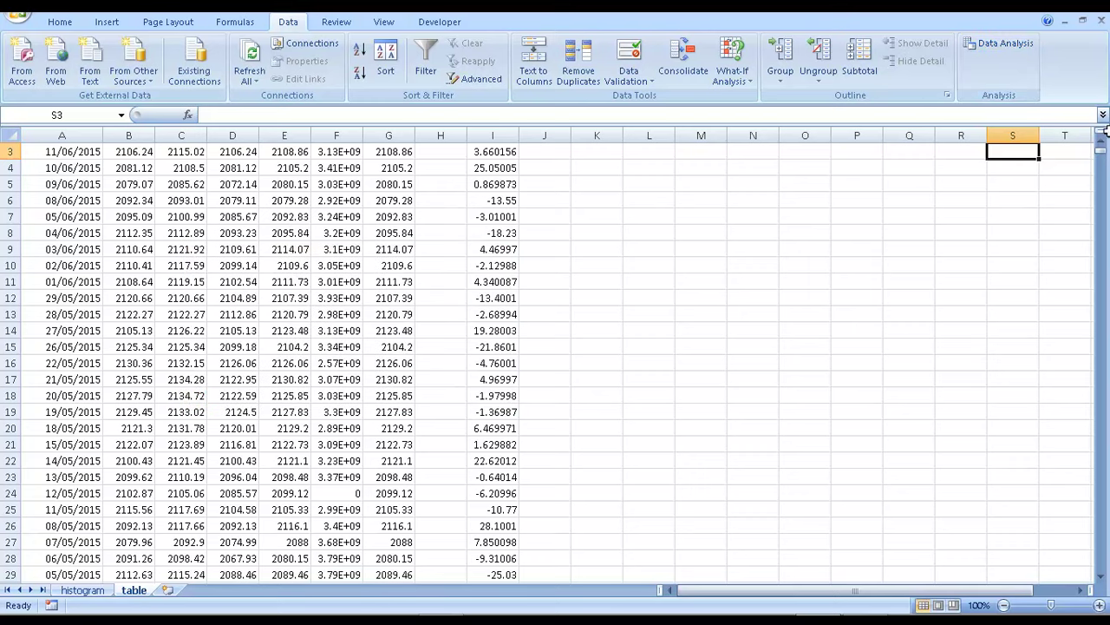
Step: Examine the end of the Delta column to find the last row that still has price data
drag(1101, 152, 1102, 260)
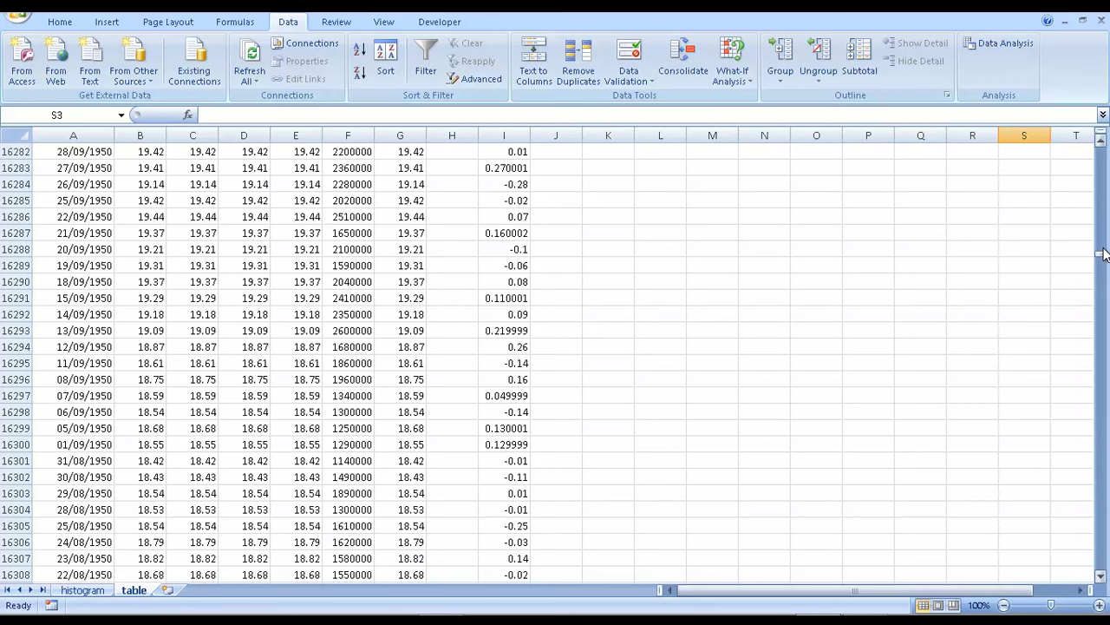
key(Down)
key(Down)
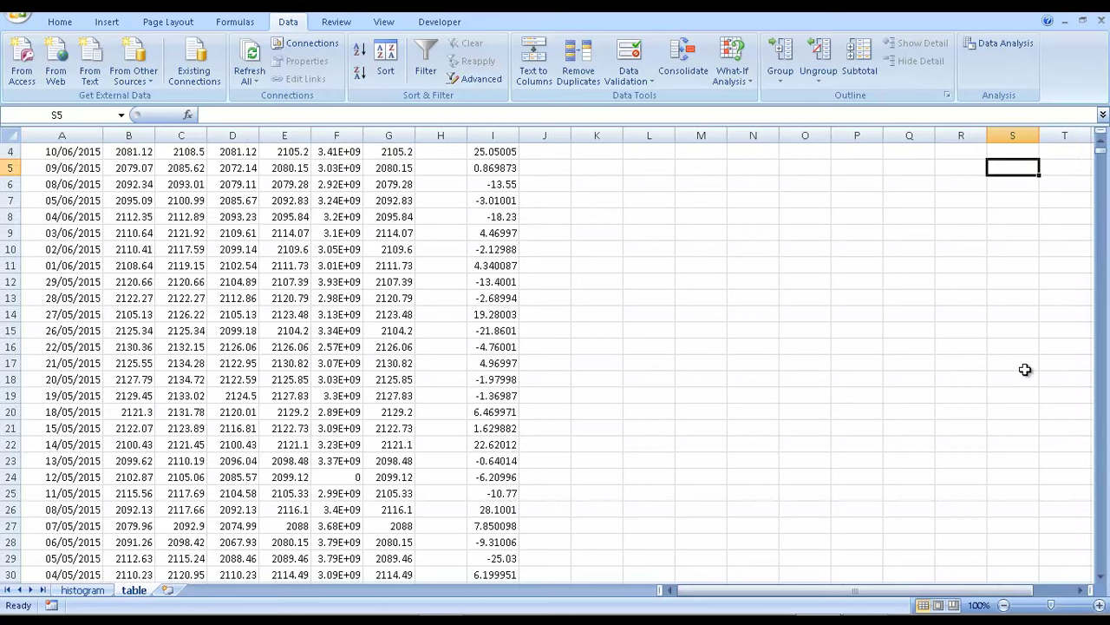
drag(1102, 156, 1101, 260)
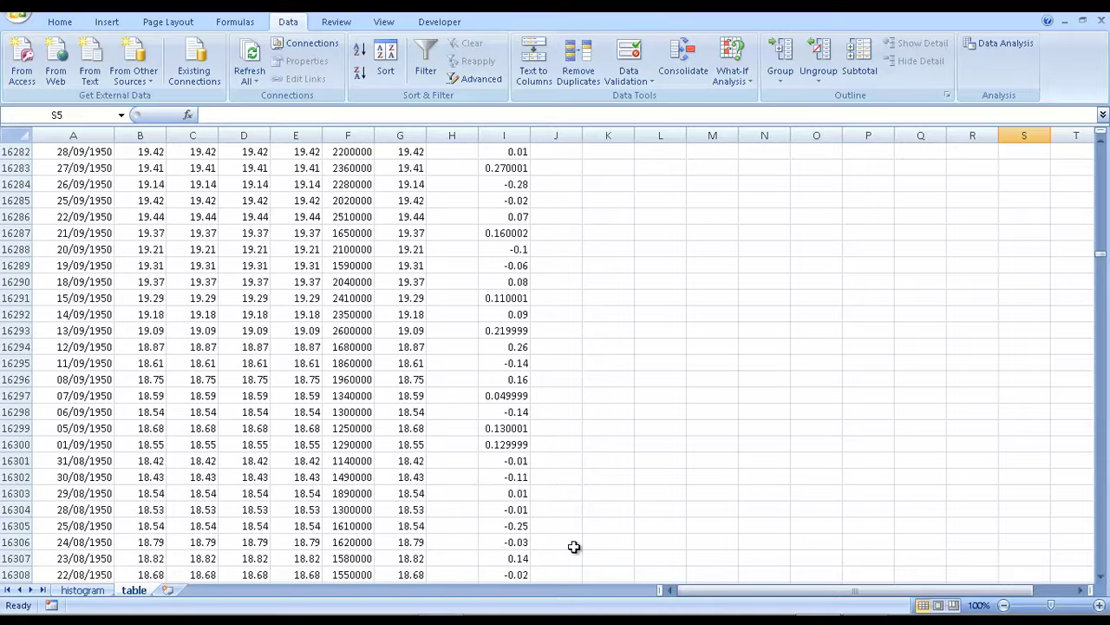
click(514, 558)
key(Down)
key(Down)
key(Down)
key(Down)
key(Down)
key(Down)
key(Down)
key(Down)
key(Down)
key(Down)
key(Down)
key(Down)
key(Down)
key(Down)
key(Down)
key(Down)
key(Down)
key(Down)
key(Down)
key(Down)
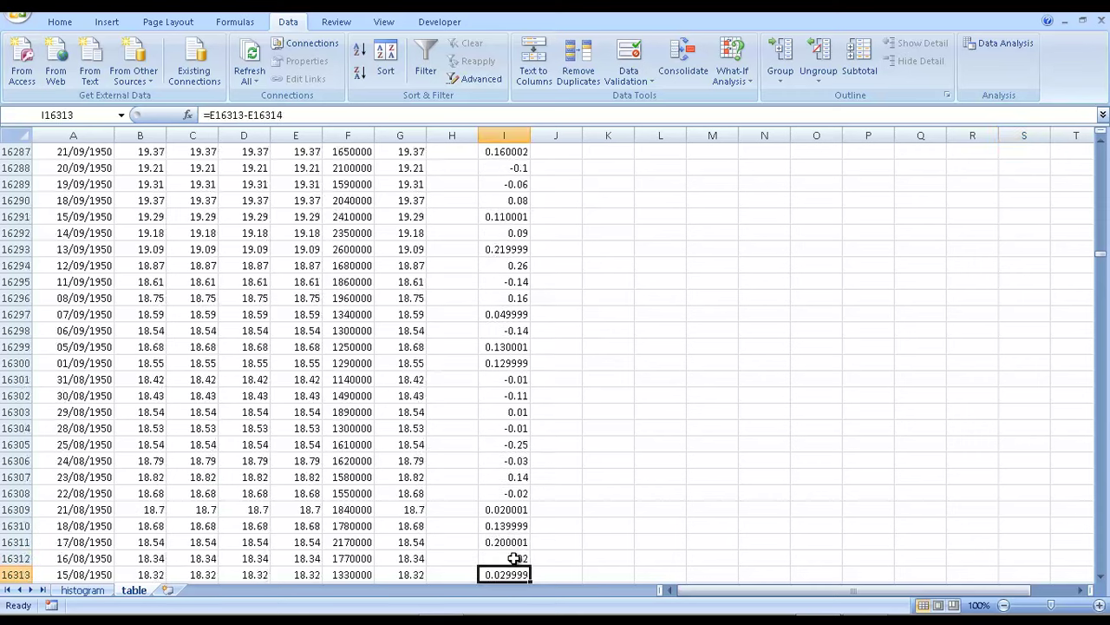
key(Down)
key(Down)
key(Down)
key(Down)
key(Down)
key(Down)
key(Down)
key(Down)
key(Down)
key(Down)
key(Down)
key(Down)
key(Down)
key(Down)
key(Down)
key(Down)
key(Down)
key(Down)
key(Down)
key(Down)
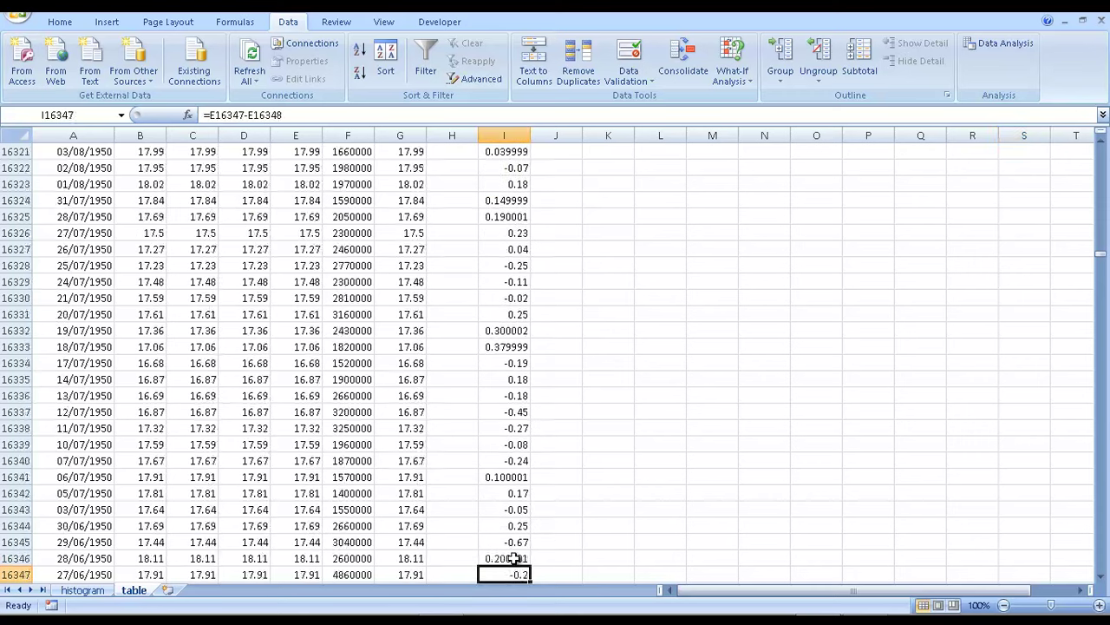
key(Down)
key(Down)
key(Down)
key(Down)
key(Down)
key(Down)
key(Down)
key(Down)
key(Down)
key(Down)
key(Down)
key(Down)
key(Down)
key(Down)
key(Down)
key(Down)
key(Down)
key(Down)
key(Down)
key(Down)
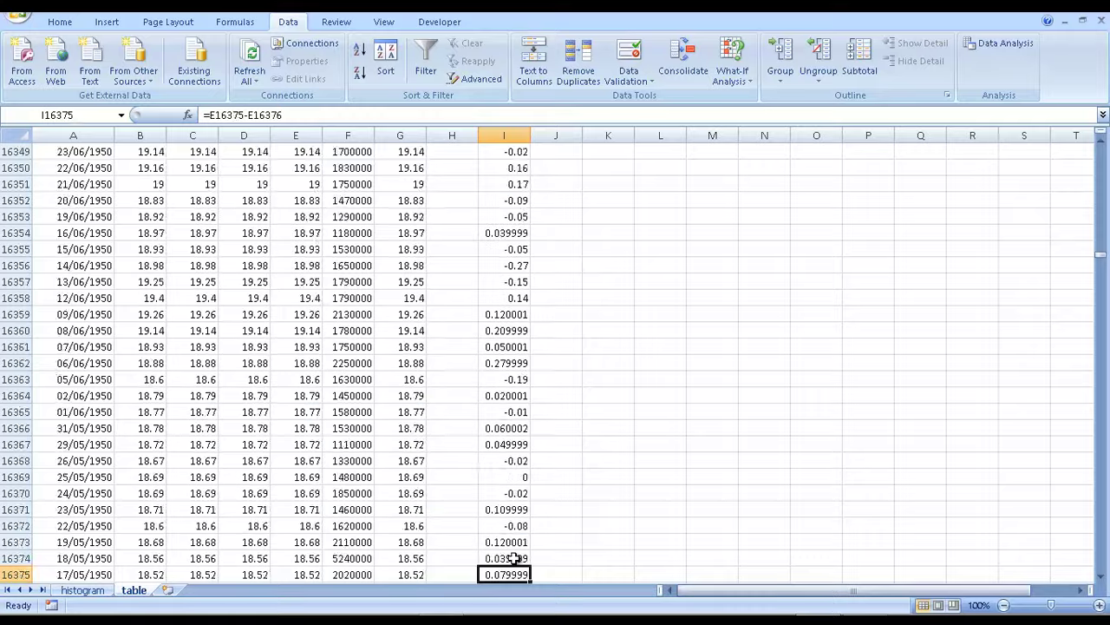
key(Down)
key(Down)
key(Down)
key(Down)
key(Down)
key(Down)
key(Down)
key(Down)
key(Down)
key(Down)
key(Down)
key(Down)
key(Down)
key(Down)
key(Down)
key(Down)
key(Down)
key(Down)
key(Down)
key(Down)
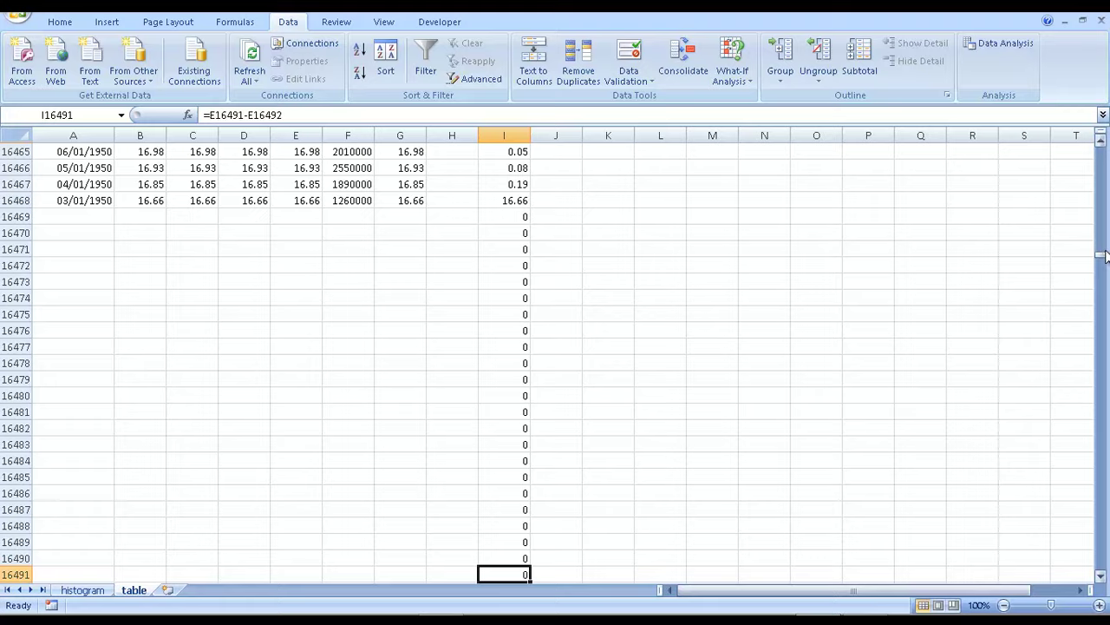
Step: Start the Histogram analysis tool and set its input range to the Delta values $I$2:$I$16468
drag(1102, 253, 1102, 113)
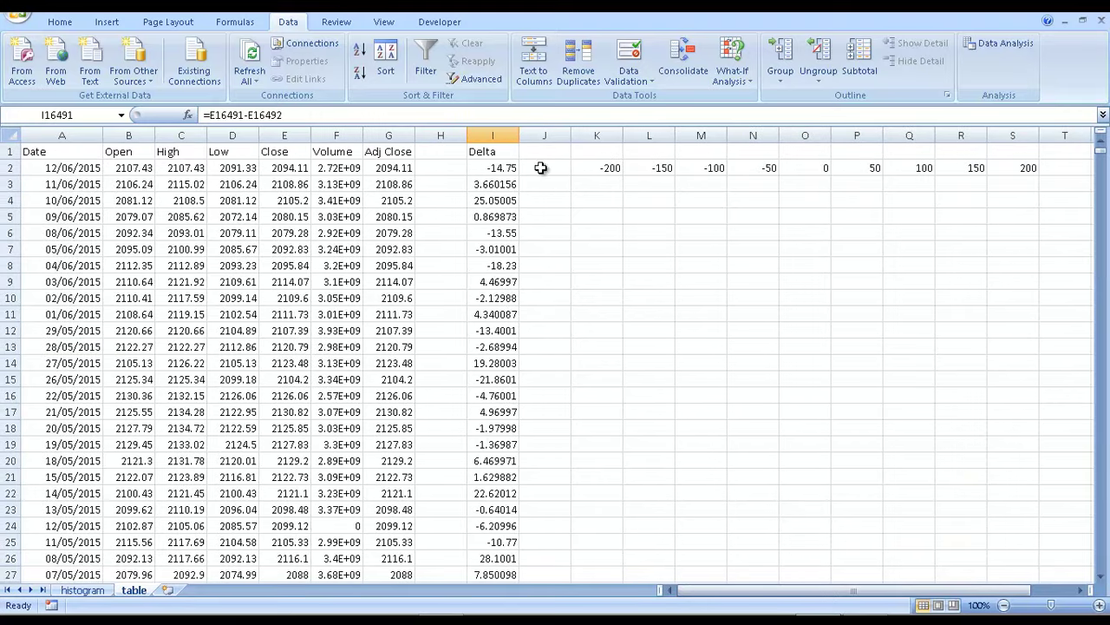
click(509, 166)
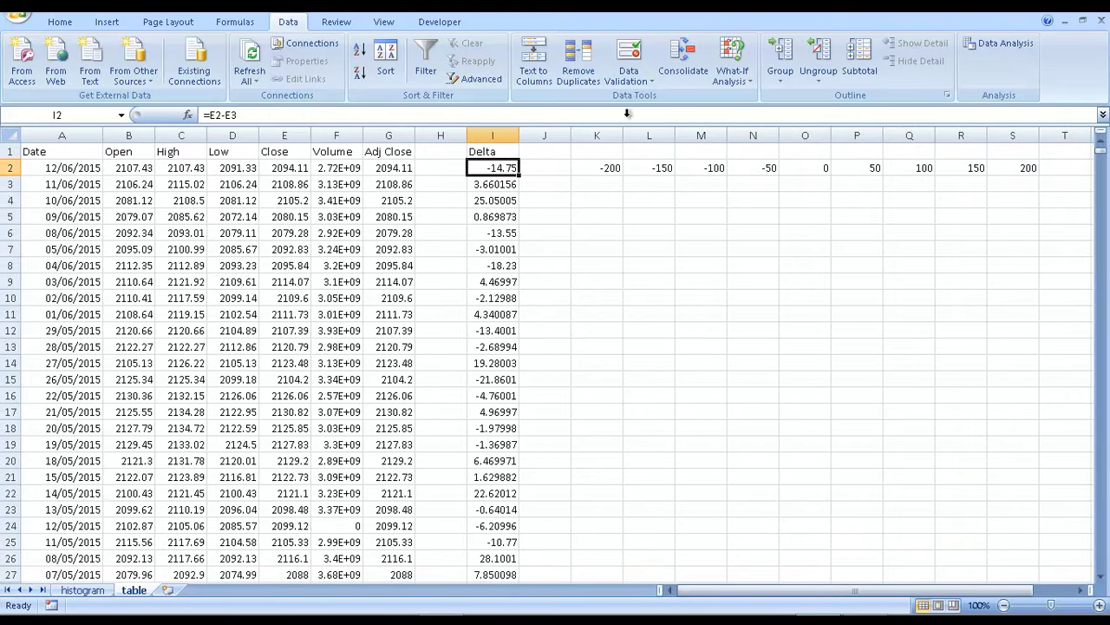
click(999, 43)
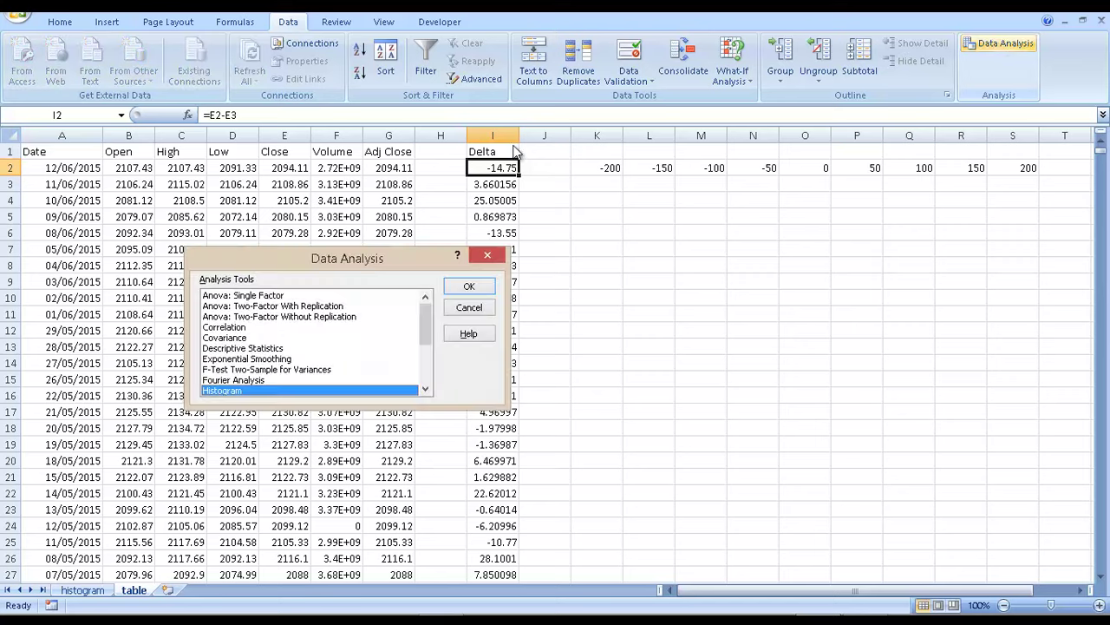
click(479, 289)
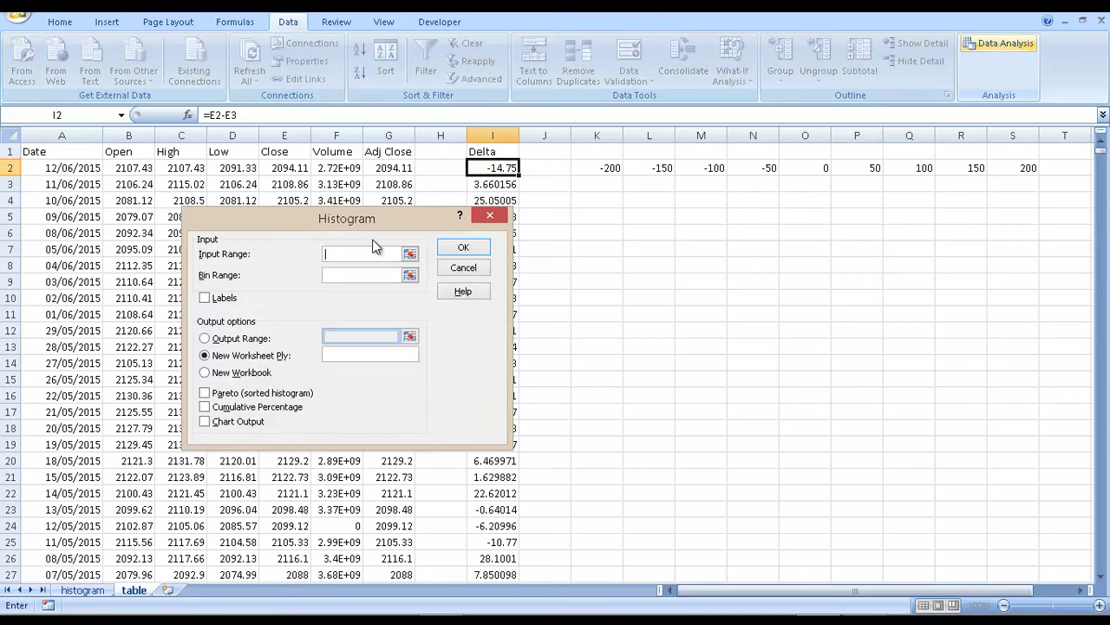
text($)
text(I$)
text(2:)
text($I)
text($)
text(164)
text(06)
Step: Set the bin range to $K$2:$S$2, enable chart output and generate the histogram on a new worksheet
click(360, 276)
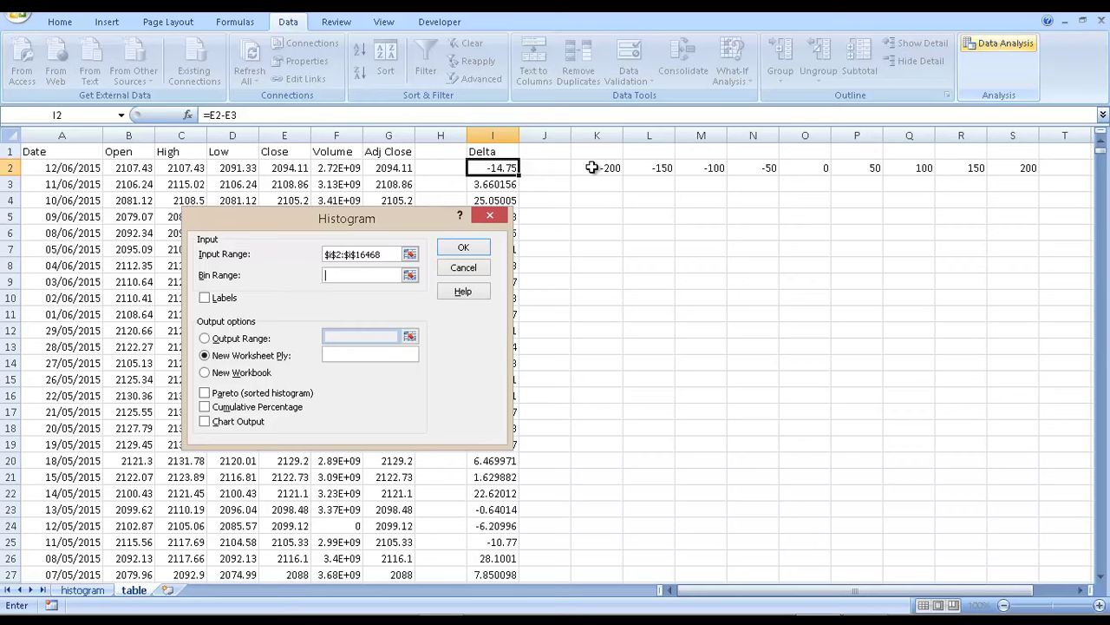
drag(591, 168, 1027, 171)
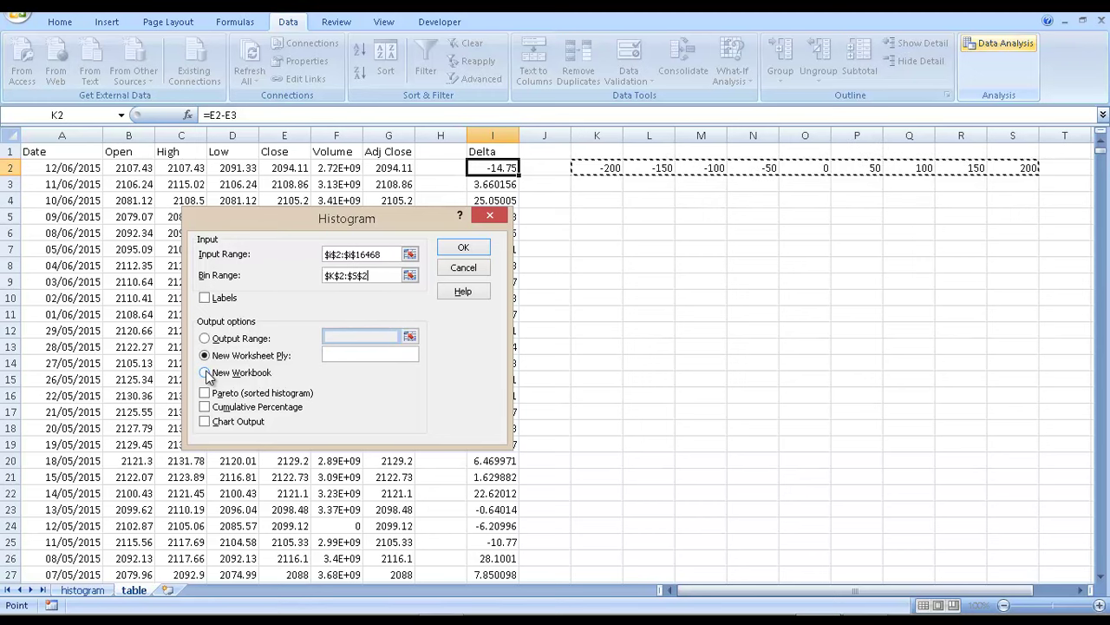
click(205, 422)
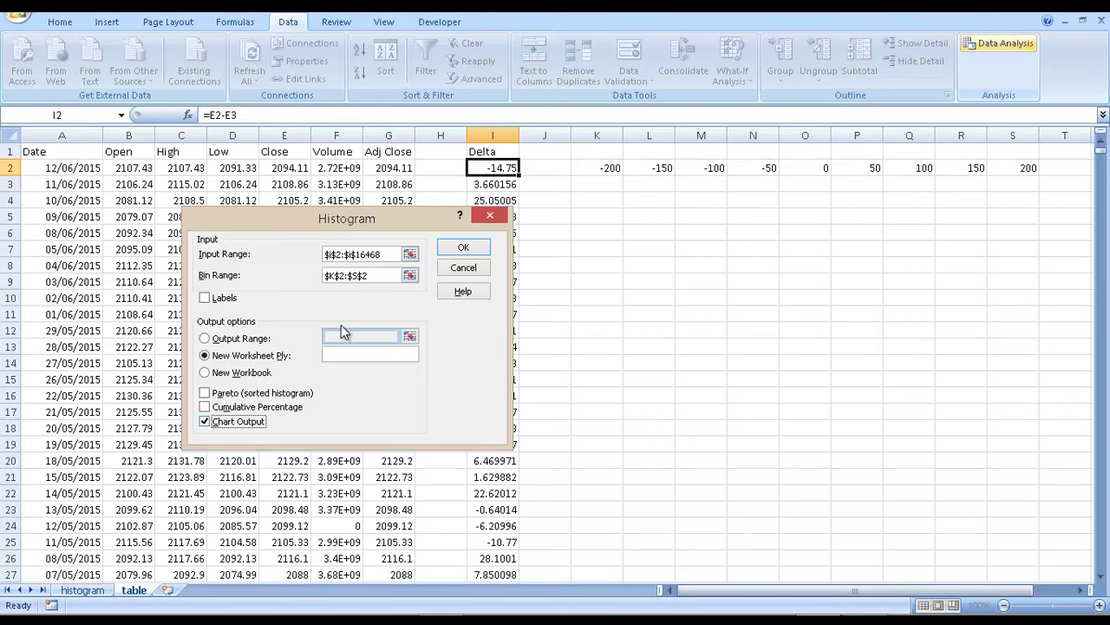
click(463, 251)
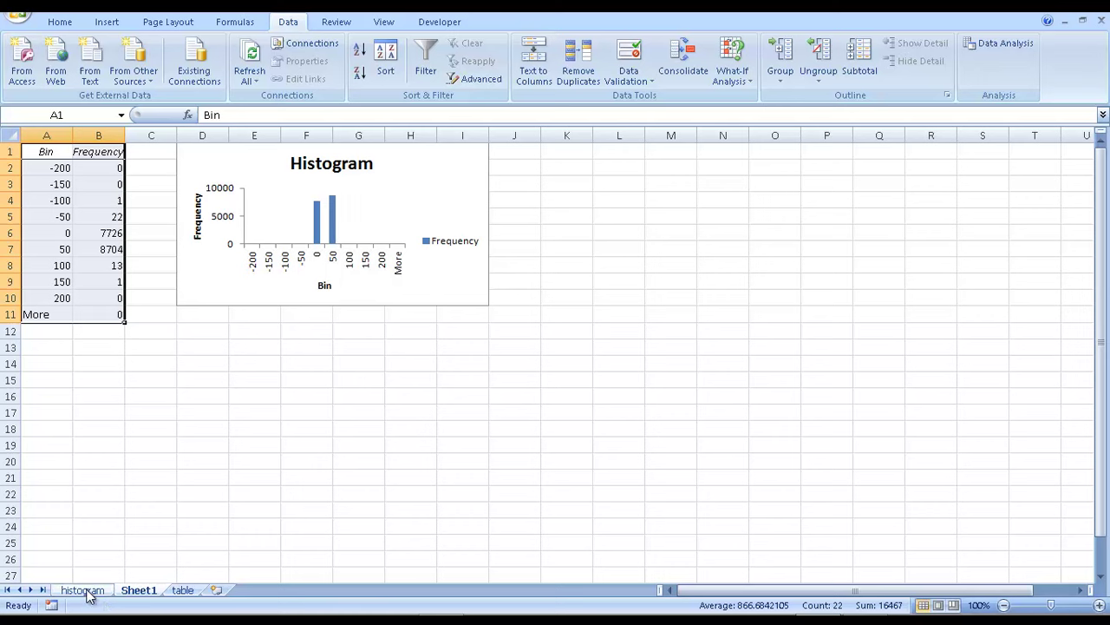
Step: Return to the table sheet and clear the -200 bin limit from cell K2
click(180, 593)
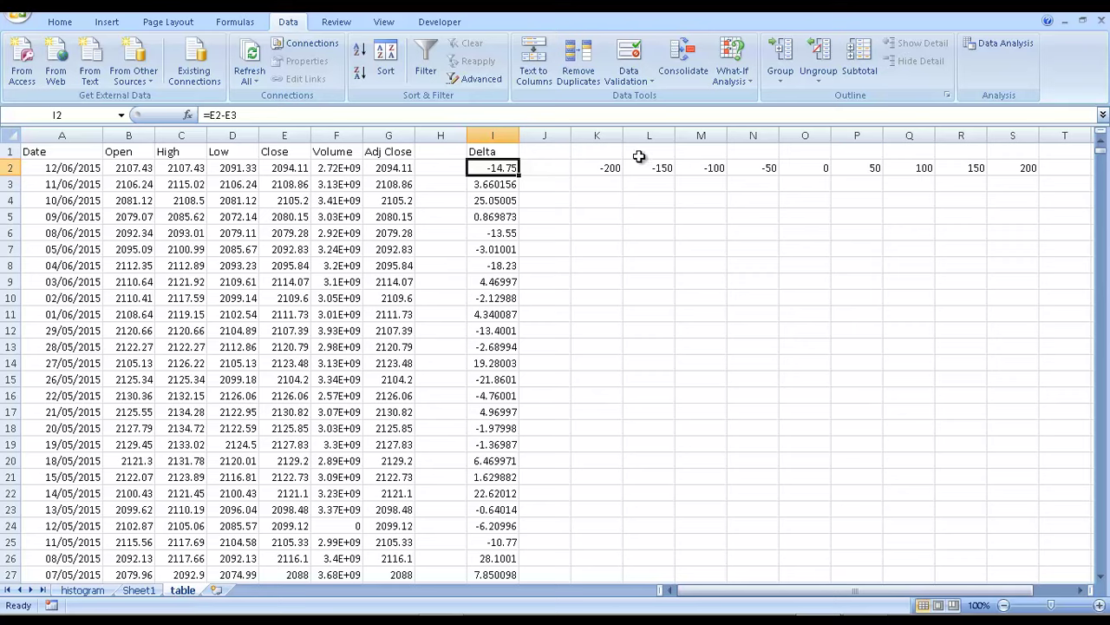
click(613, 168)
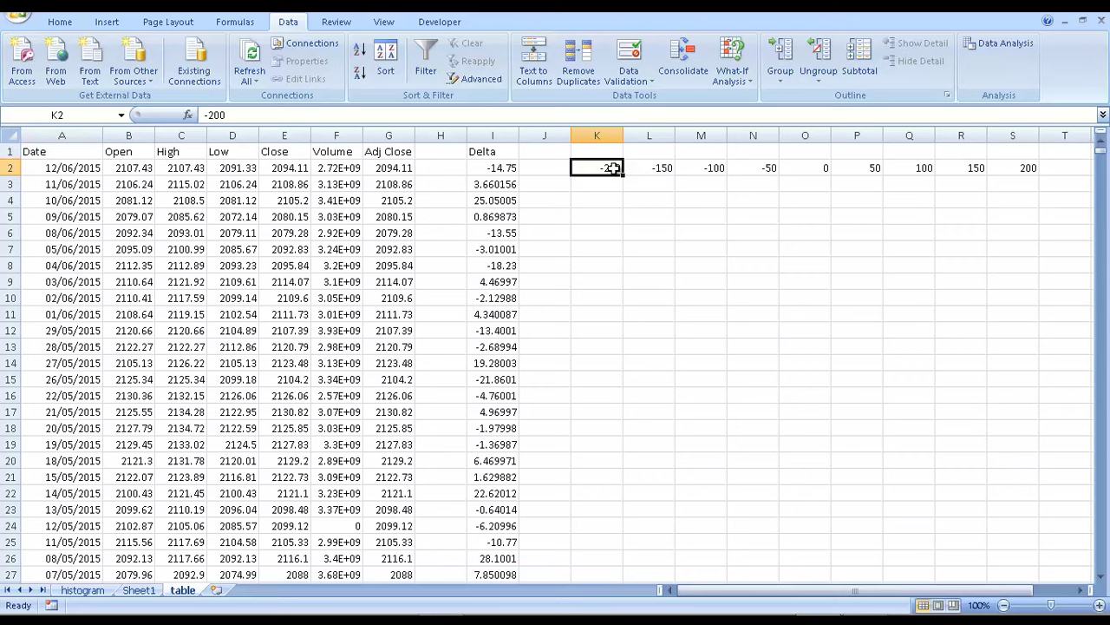
text(-50)
key(BackSpace)
key(BackSpace)
key(BackSpace)
key(Tab)
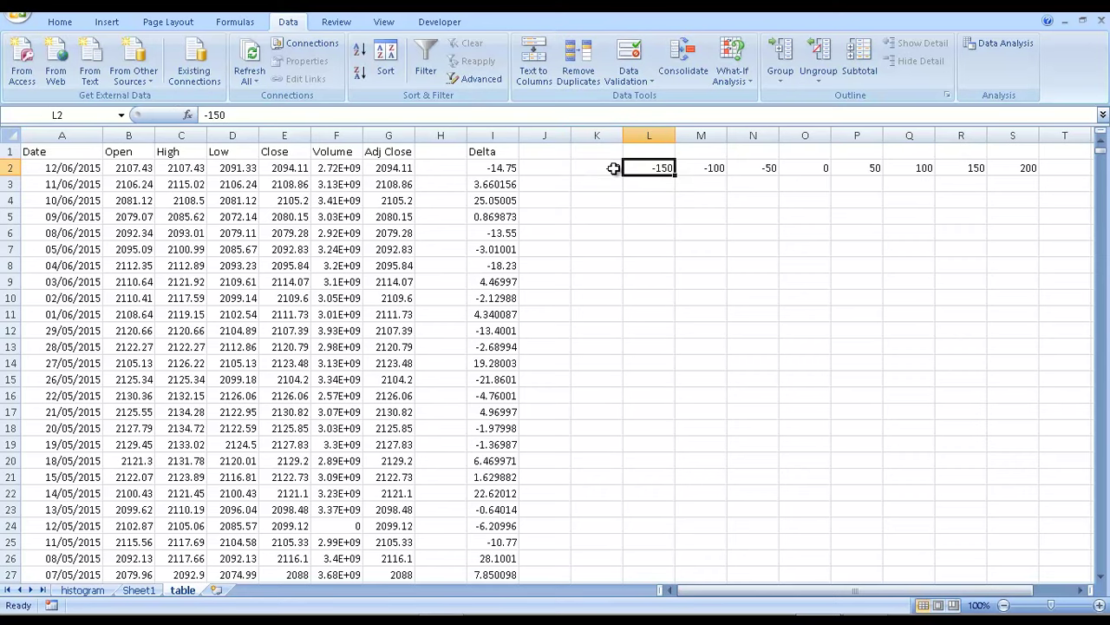
Step: Enter the narrower bin limits -40, -30 and -20 in cells L2 to N2
key(BackSpace)
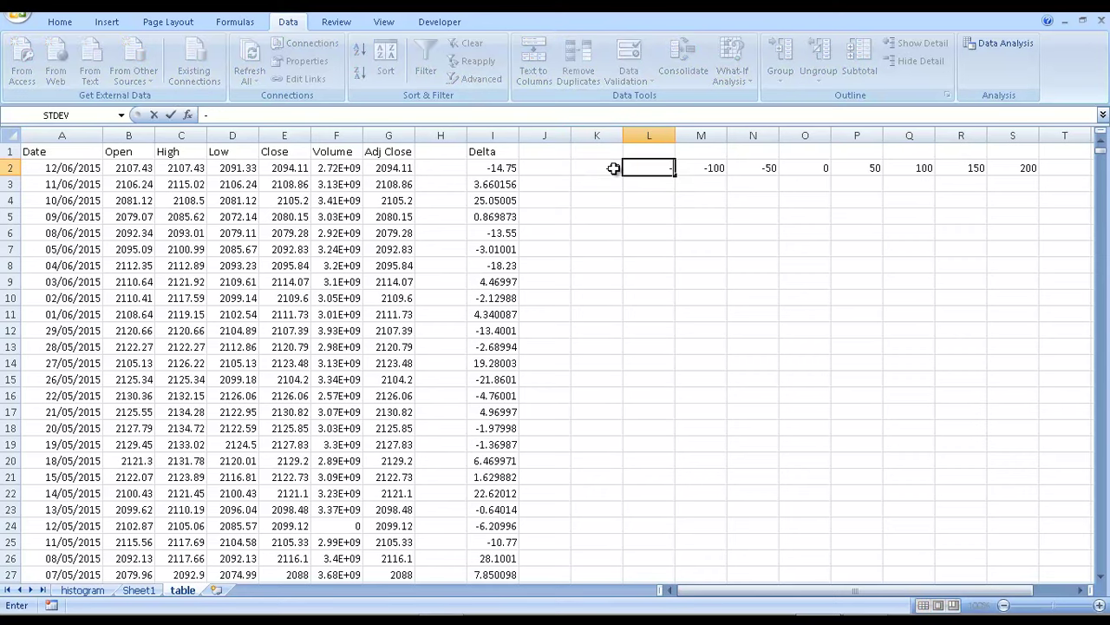
text(-40)
key(Tab)
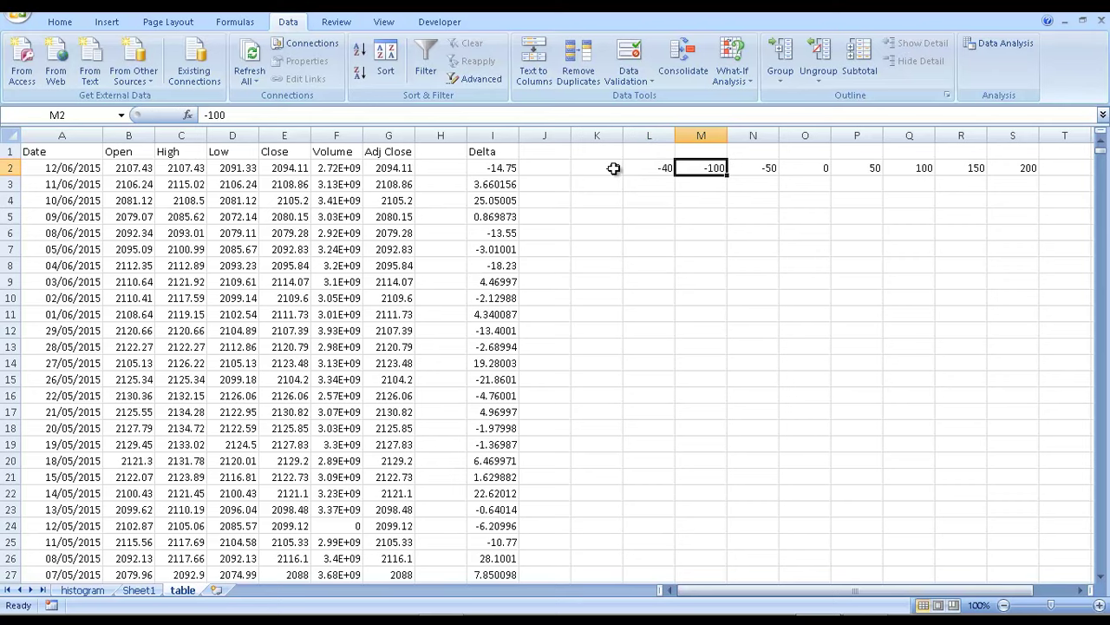
key(BackSpace)
text(-)
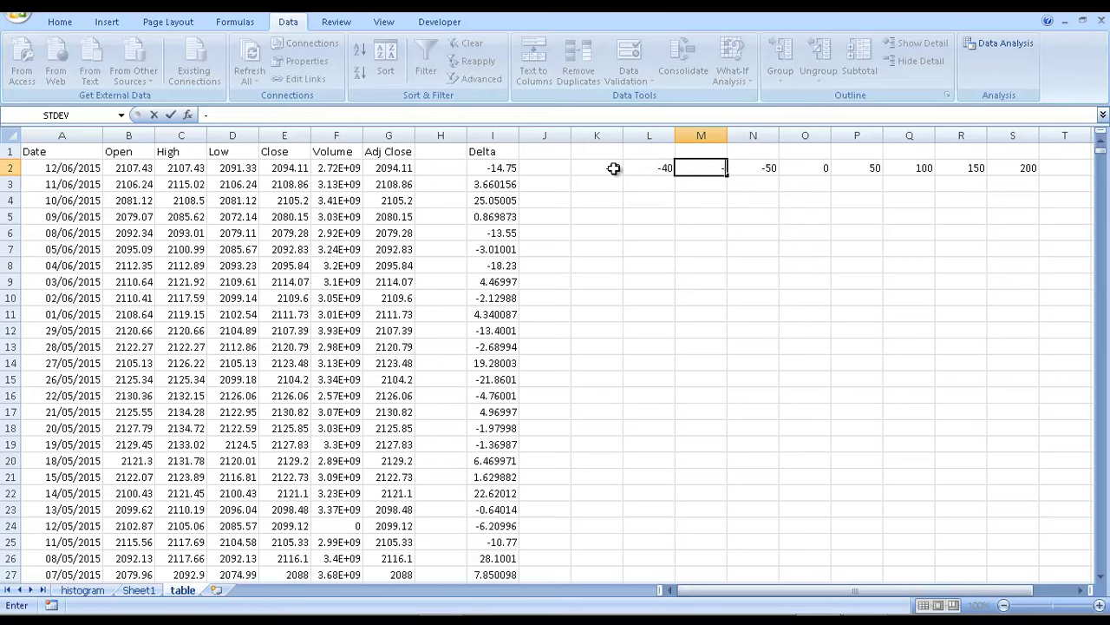
text(30)
key(Tab)
key(BackSpace)
text(-20)
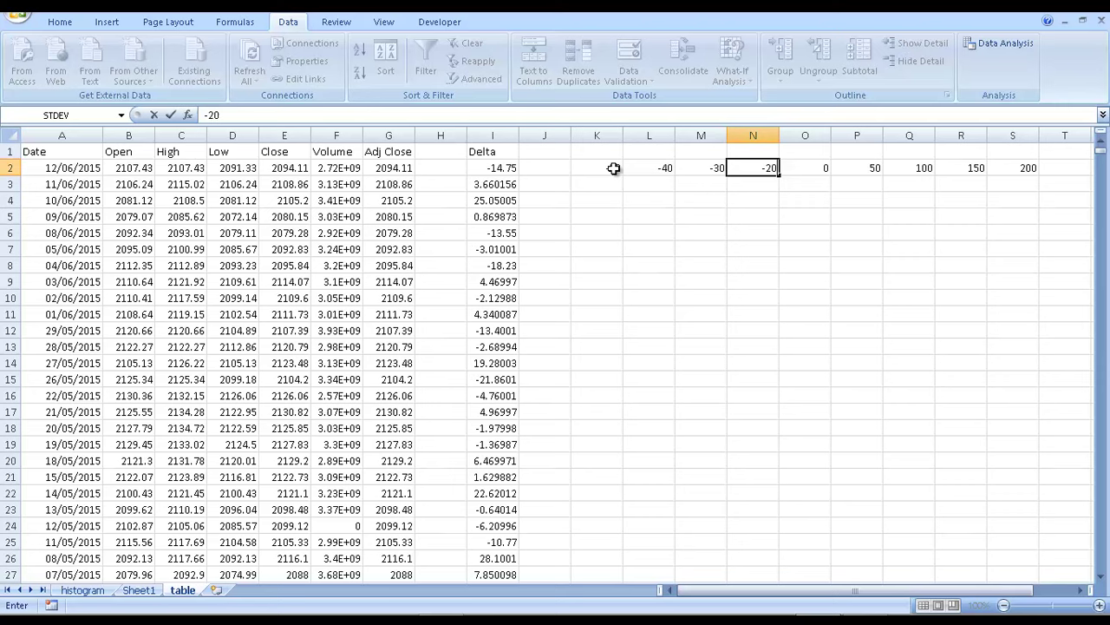
Step: Set the bin limits in N2 to -5 and M2 to -10
key(Left)
key(Right)
key(BackSpace)
text(-10)
key(BackSpace)
key(BackSpace)
text(5)
key(Left)
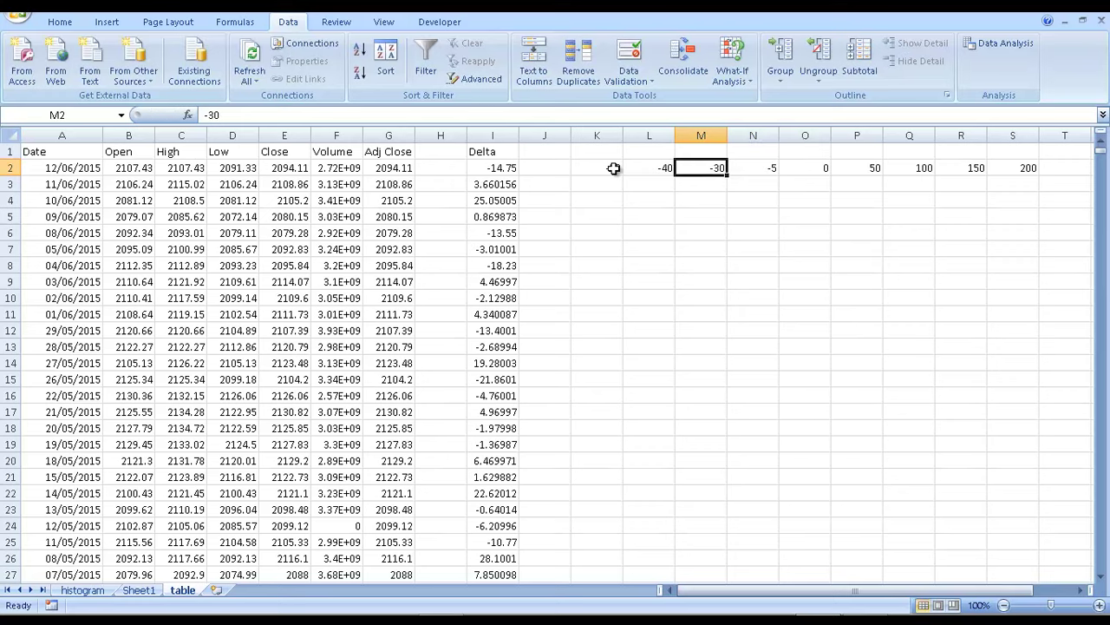
key(BackSpace)
text(-10)
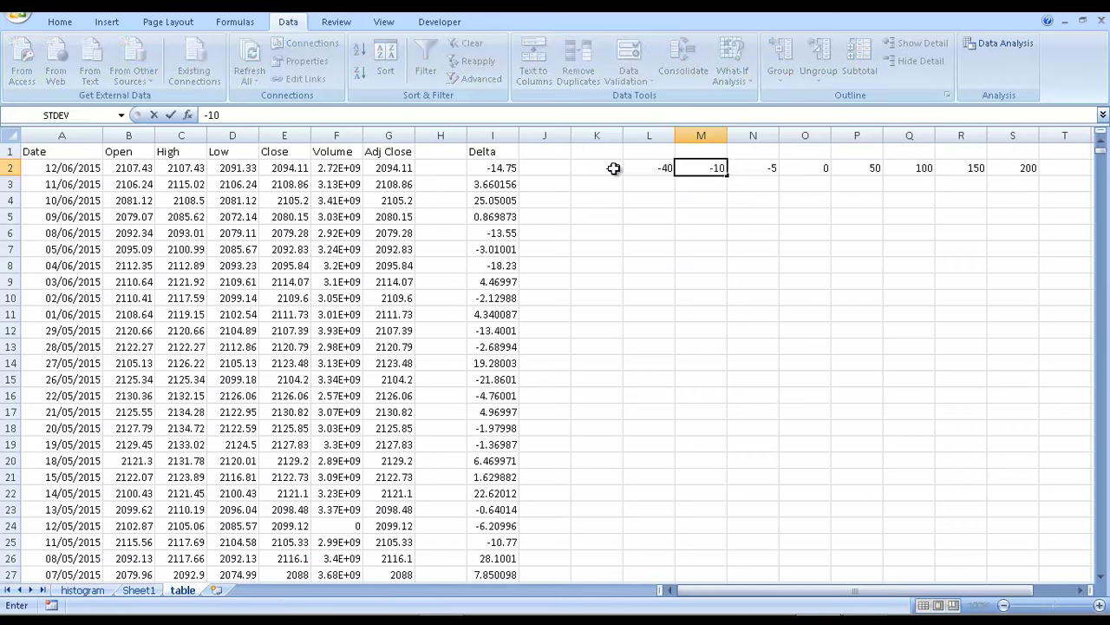
Step: Set the bin limits in L2 to -15 and K2 to -20
key(Left)
key(BackSpace)
text(-15)
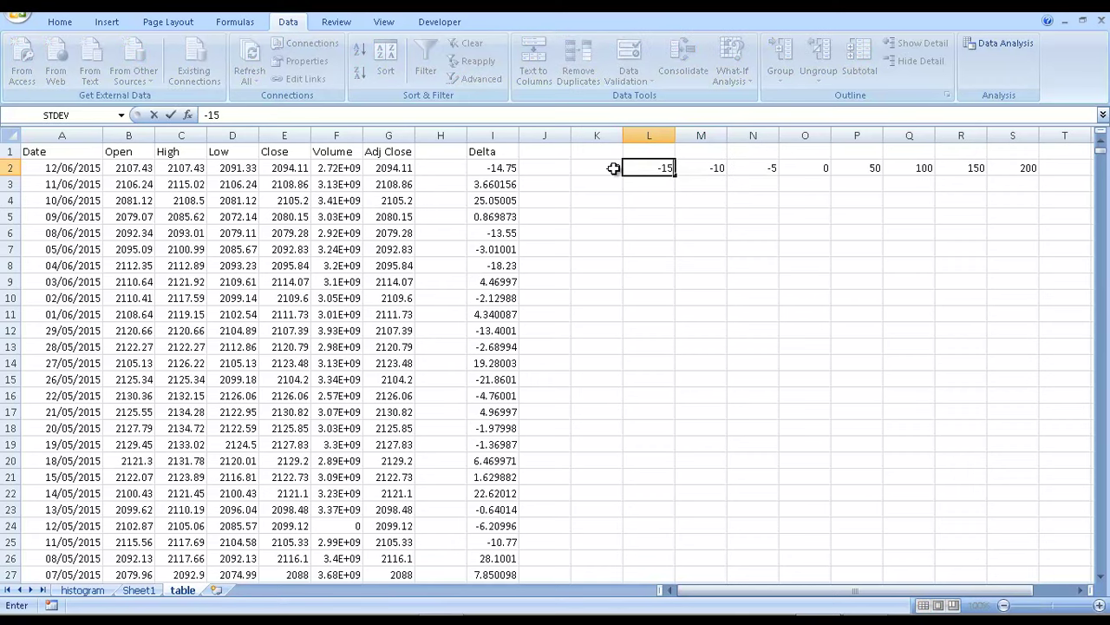
key(Left)
key(BackSpace)
text(-)
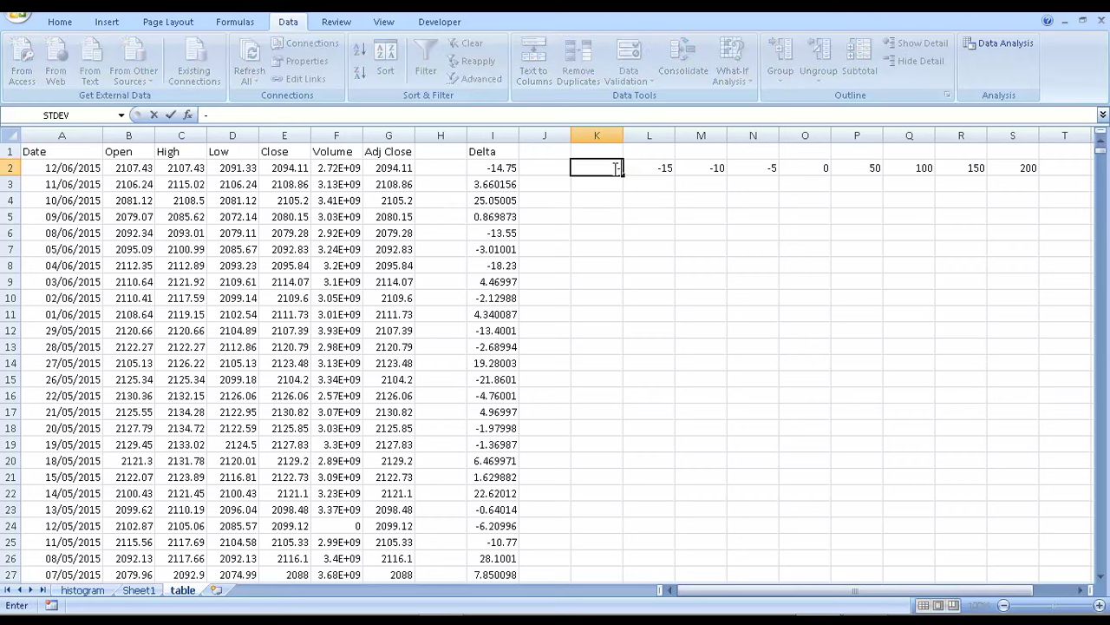
text(20)
Step: Set the first two positive bin limits to 5 in P2 and 10 in Q2
key(Right)
key(Right)
key(Right)
key(Right)
key(Right)
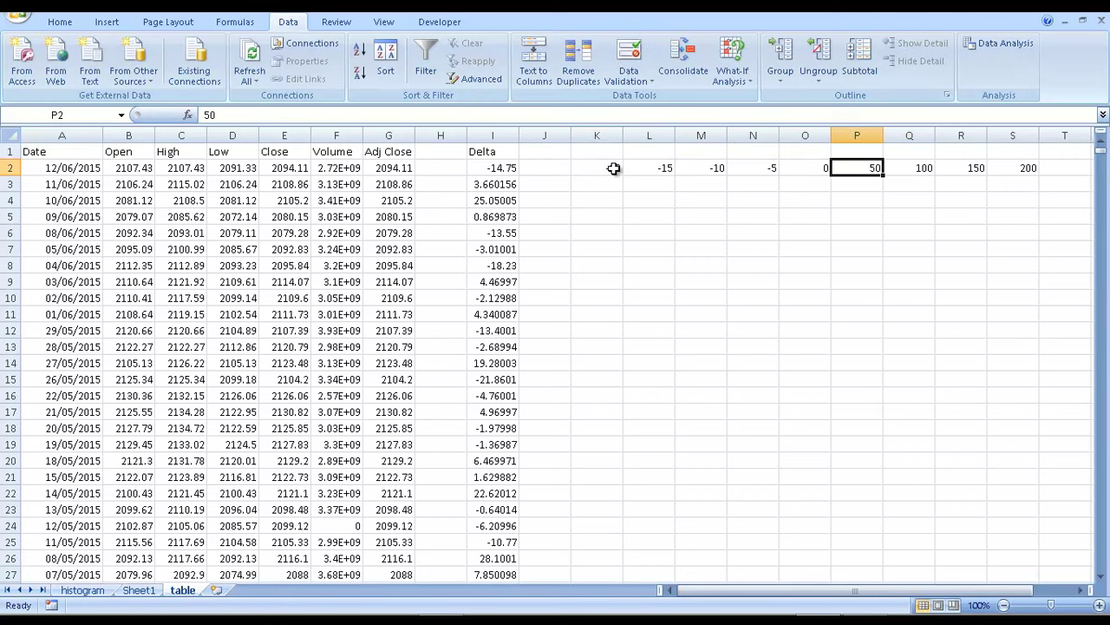
key(BackSpace)
text(5)
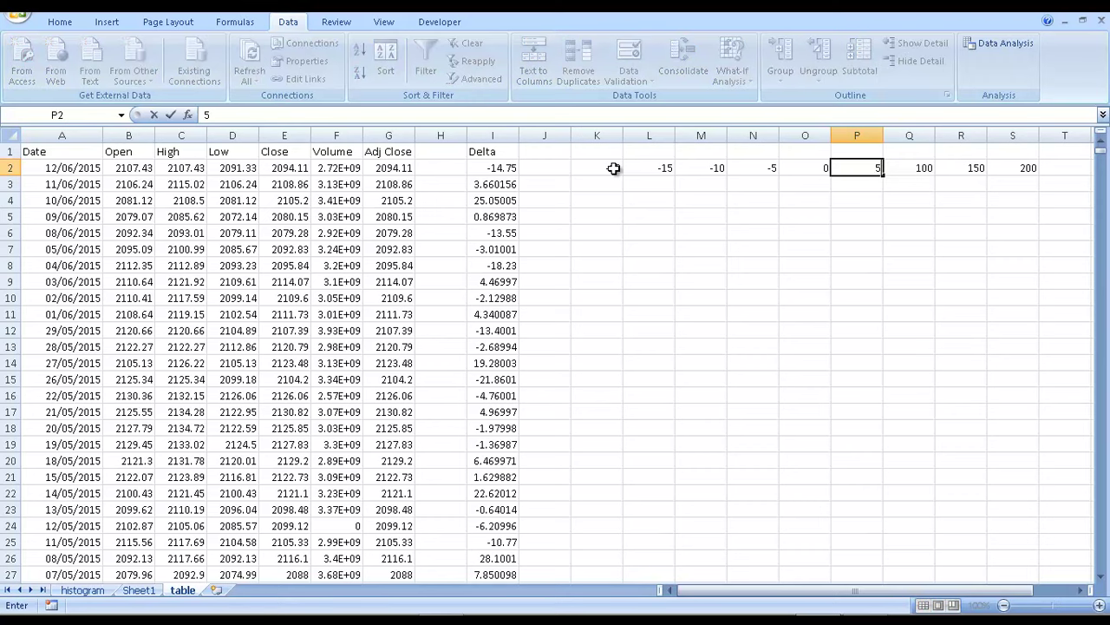
key(Right)
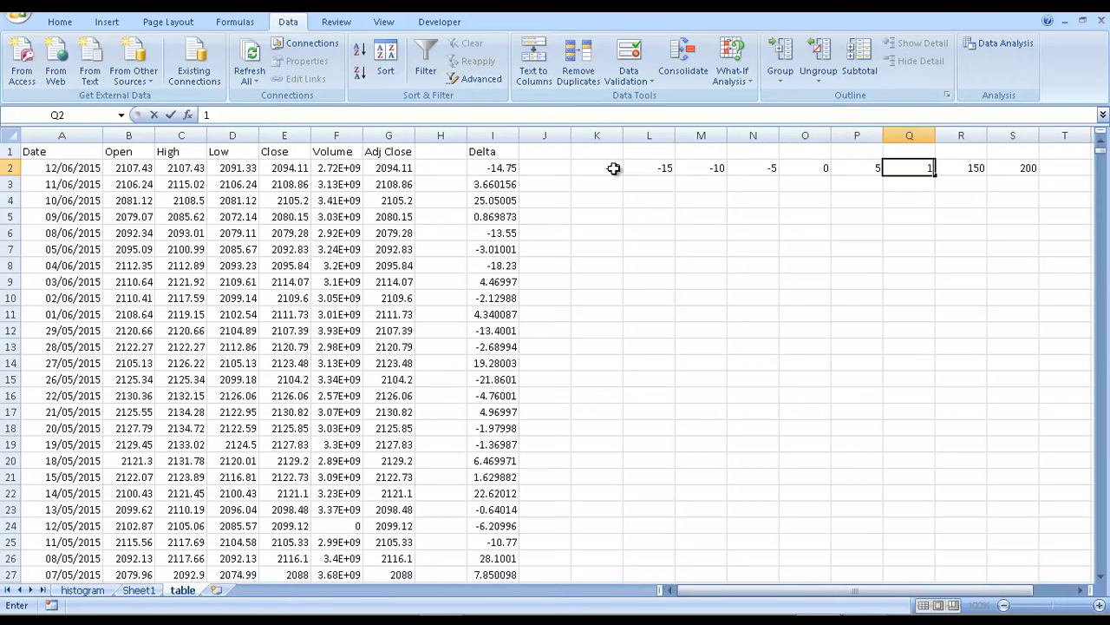
key(BackSpace)
text(10)
Step: Set the last two bin limits to 15 in R2 and 20 in S2
key(Right)
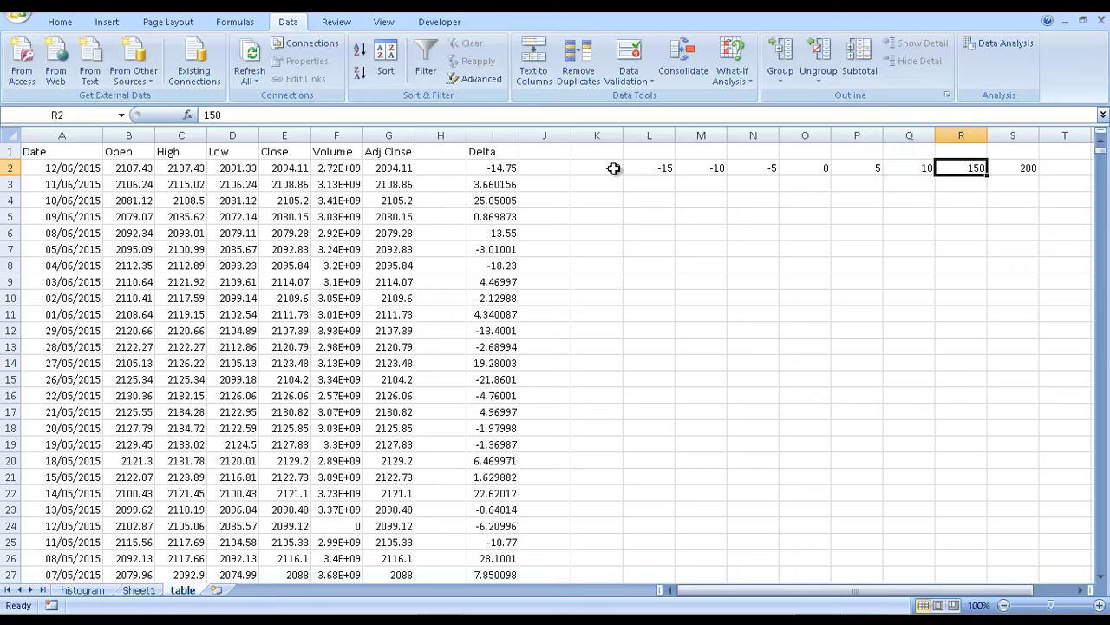
key(BackSpace)
text(15)
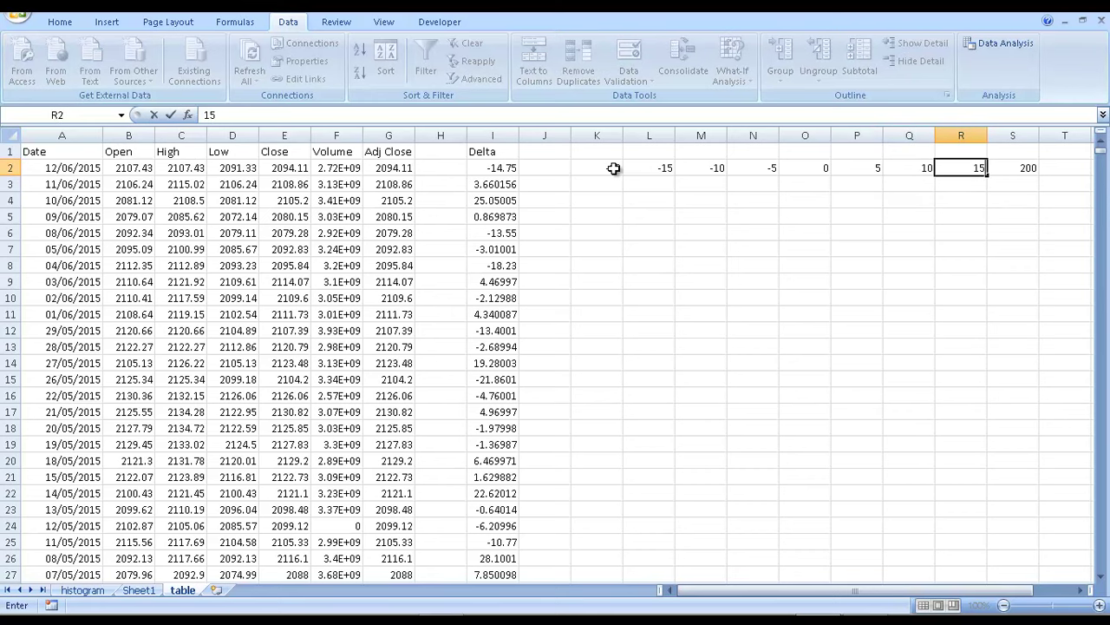
key(Right)
key(BackSpace)
text(20)
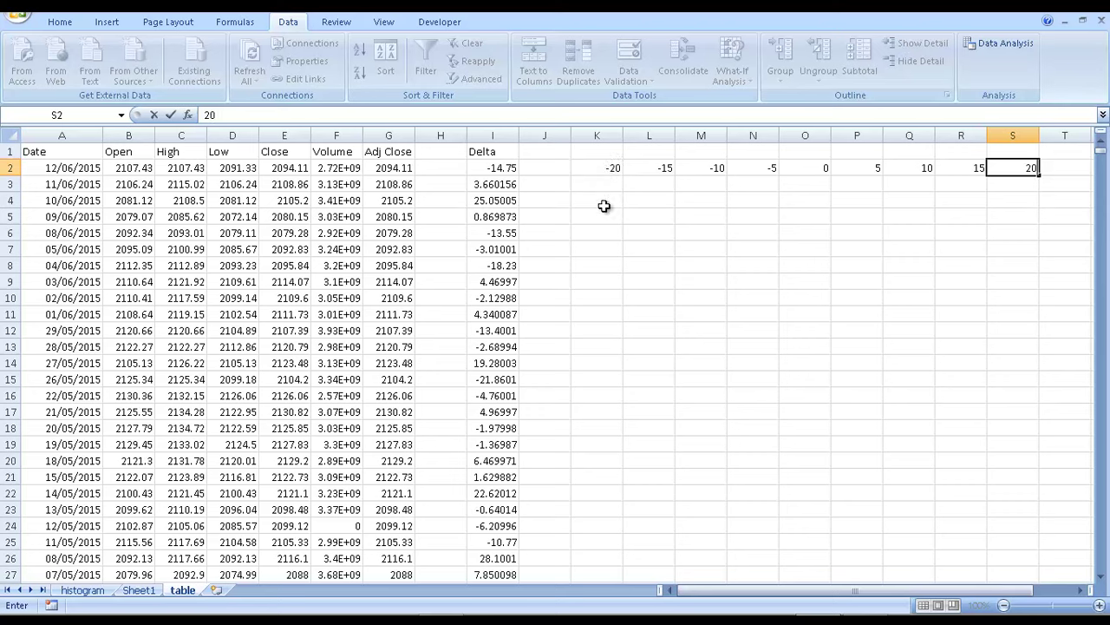
click(647, 215)
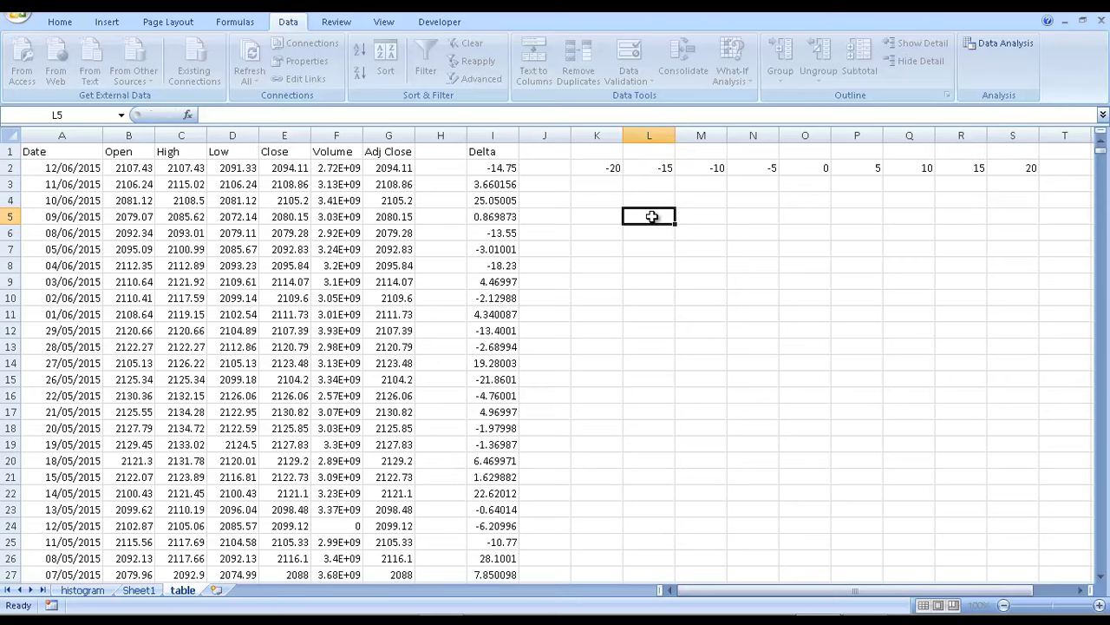
Step: Generate a histogram of the Delta values with bin range $K$2:$S$2 and chart output on a new worksheet
click(496, 167)
click(999, 39)
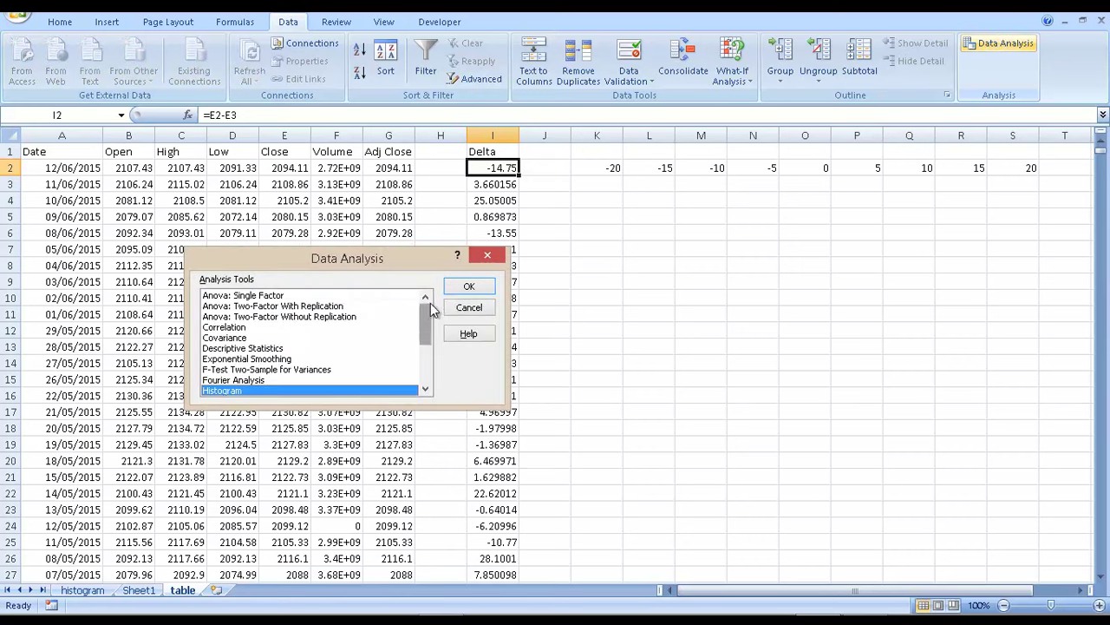
click(469, 286)
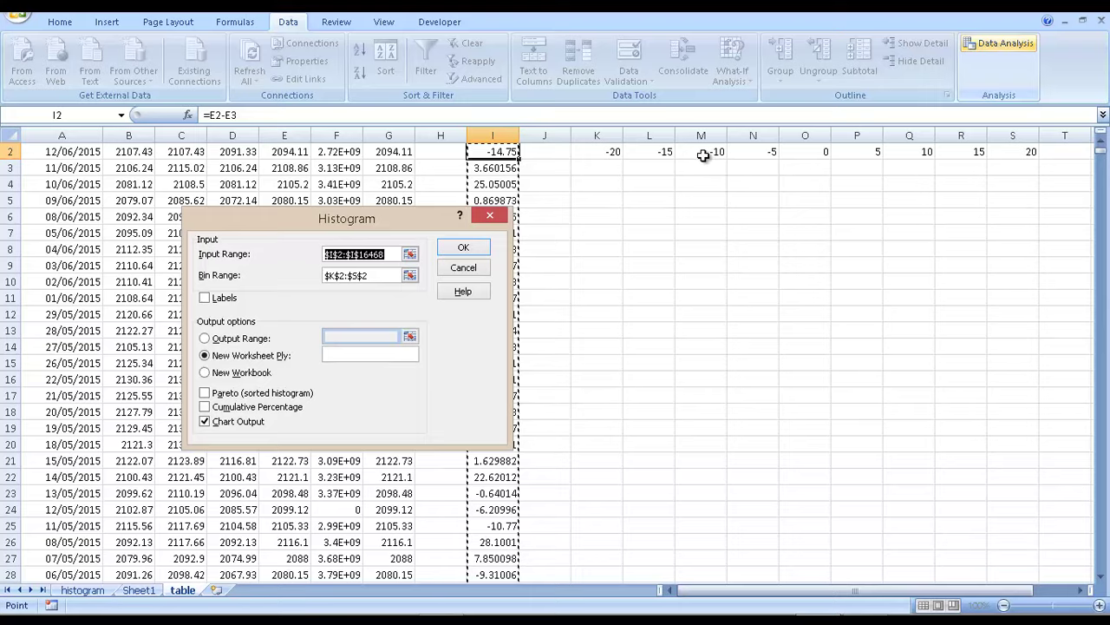
click(465, 249)
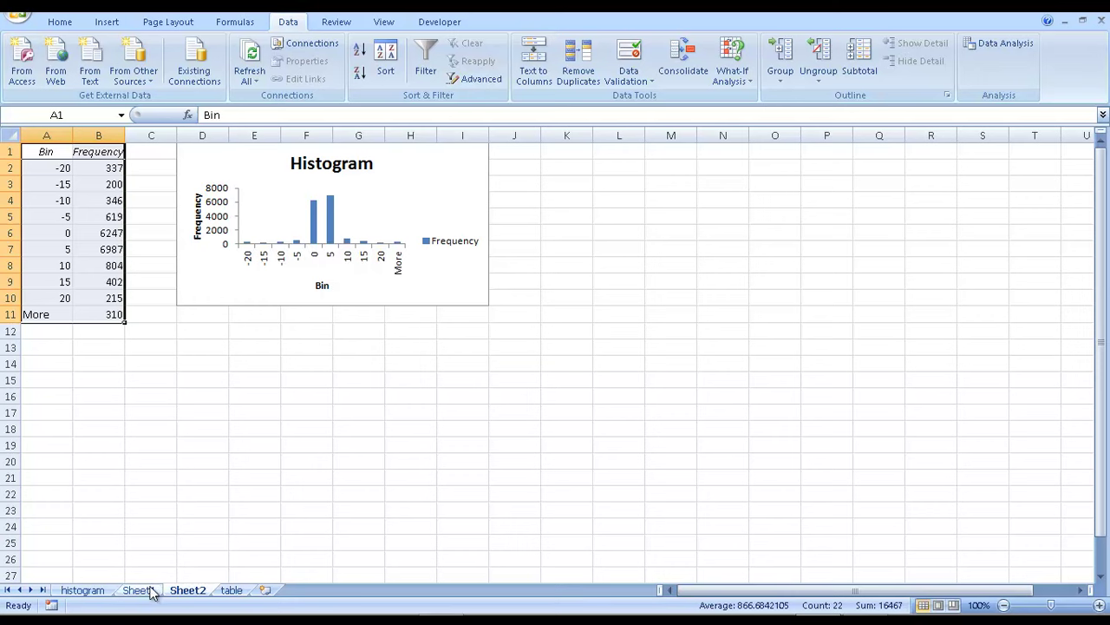
Step: Return to the table sheet and clear all bin limits in K2:S2
click(232, 590)
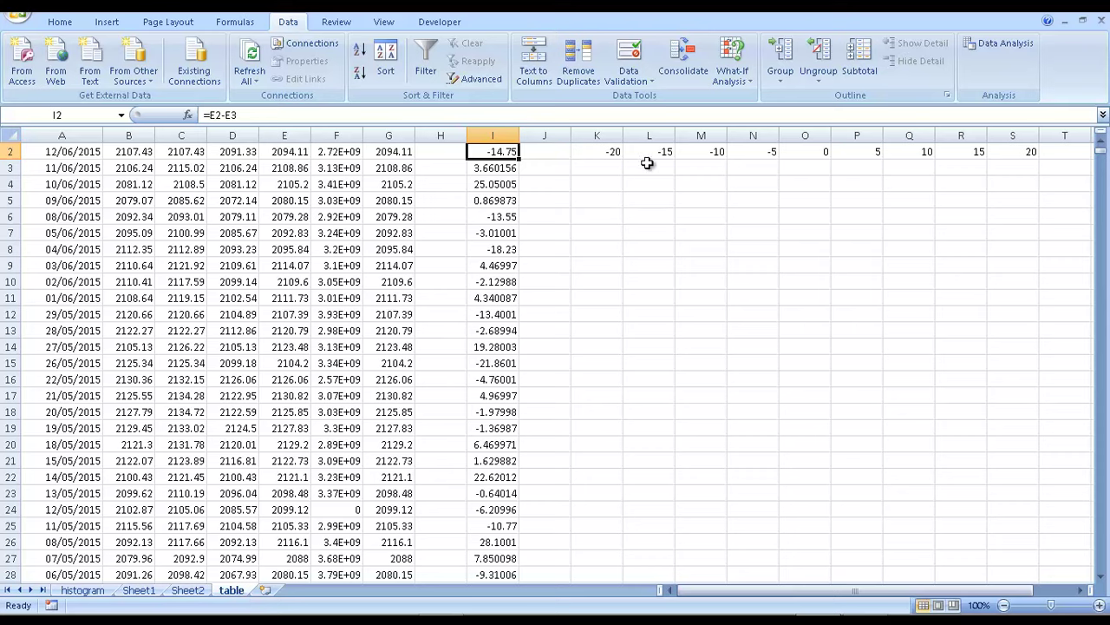
click(613, 154)
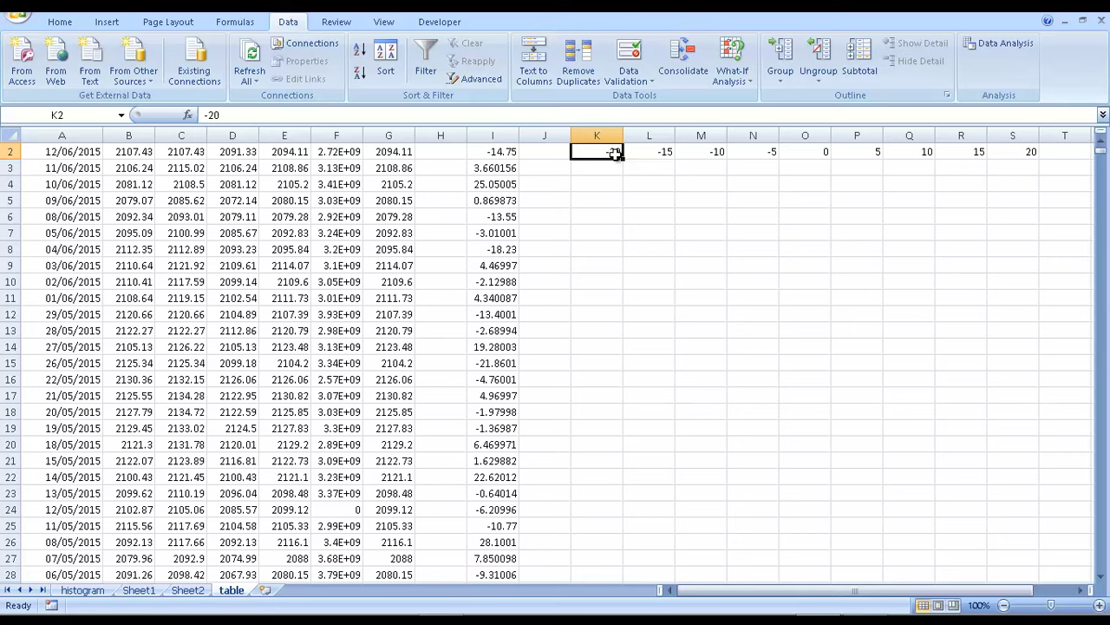
key(shift+Right)
key(shift+Right)
key(shift+Right)
key(shift+Right)
key(shift+Right)
key(shift+Right)
key(shift+Right)
key(shift+Right)
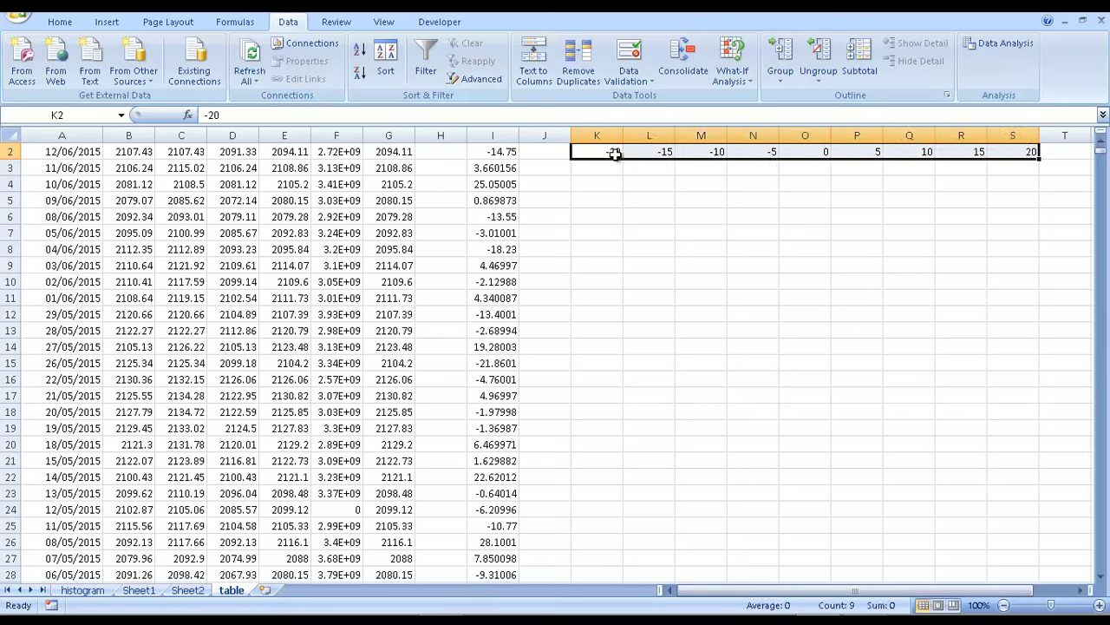
key(Delete)
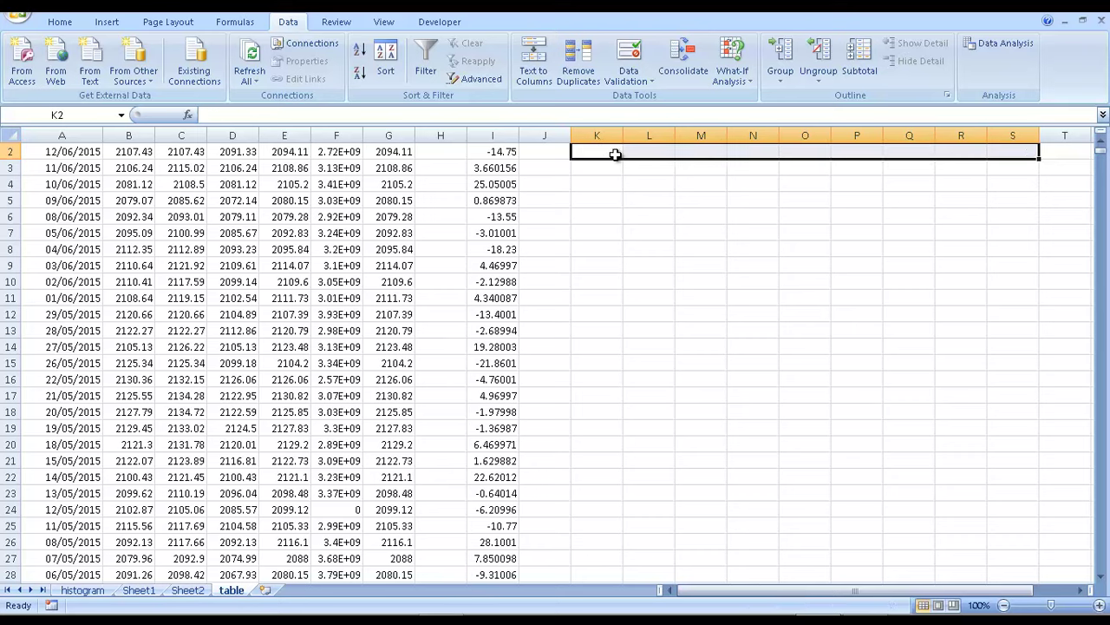
Step: Enter the bin limits -100, -99 and -98 down column K in cells K2 to K4
text(-199)
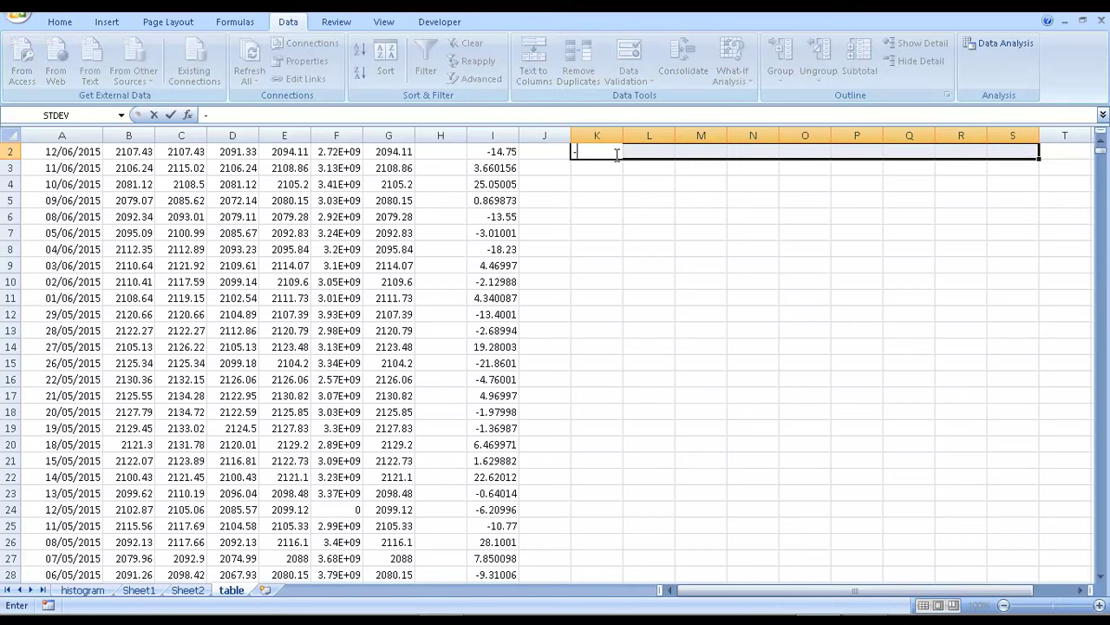
key(BackSpace)
key(BackSpace)
key(BackSpace)
text(100)
key(Return)
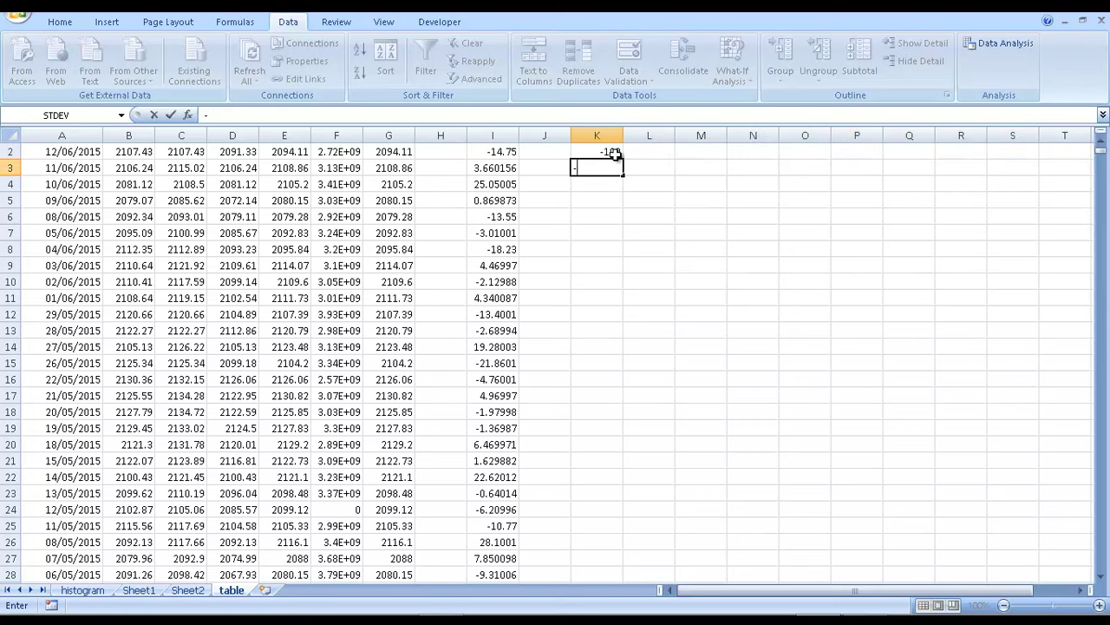
text(99)
key(Return)
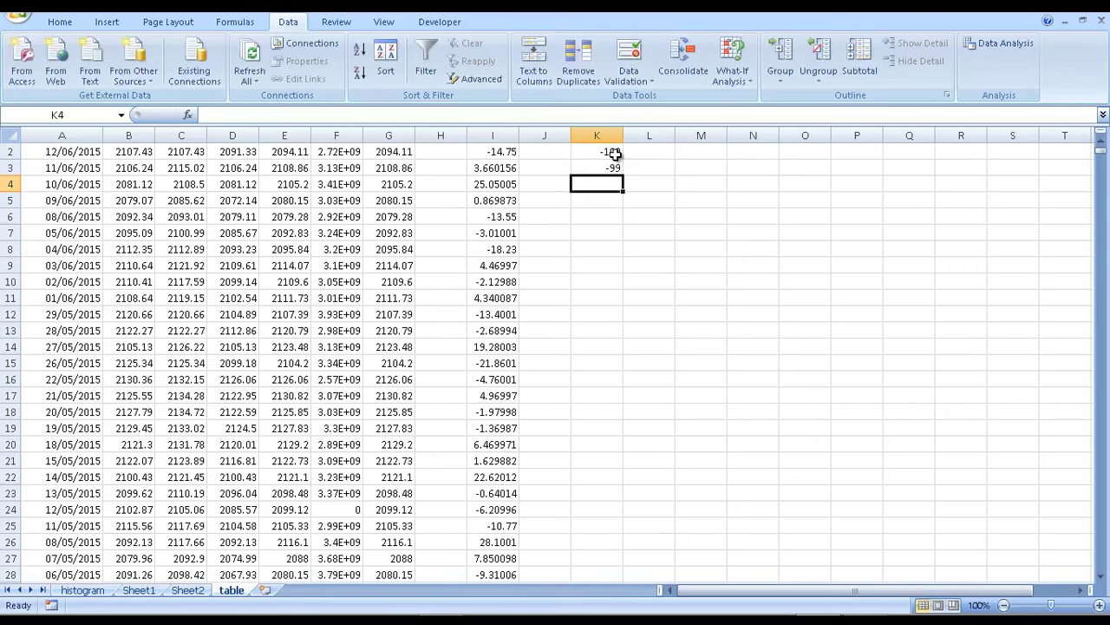
text(-98)
key(Return)
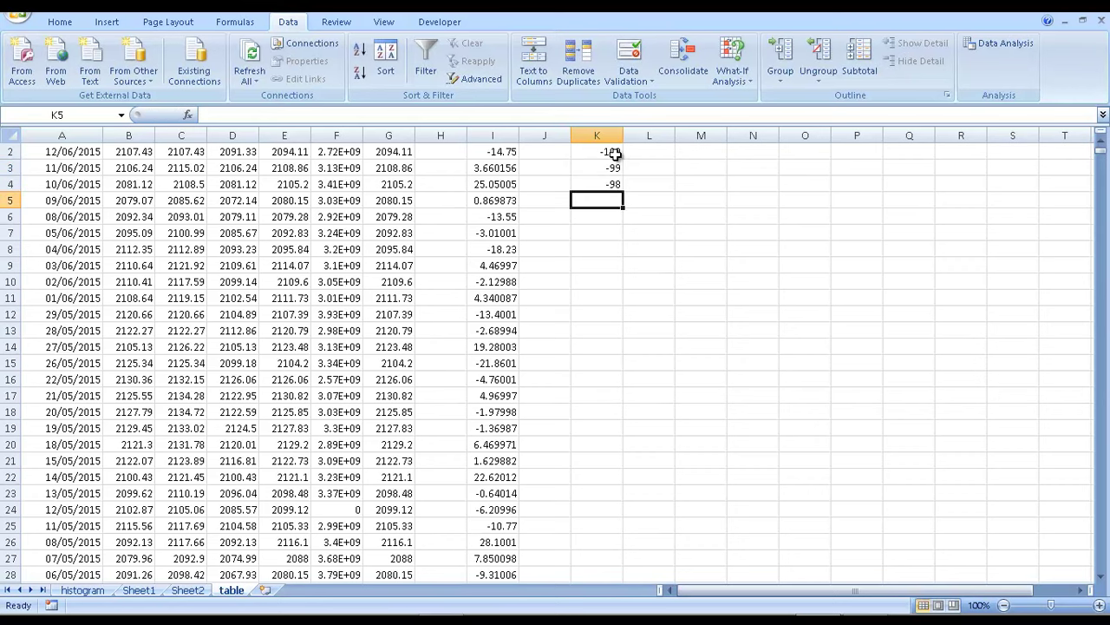
Step: Extend the K2:K4 bin series down column K in steps of 1, ending with 100 in K202
drag(613, 153, 616, 185)
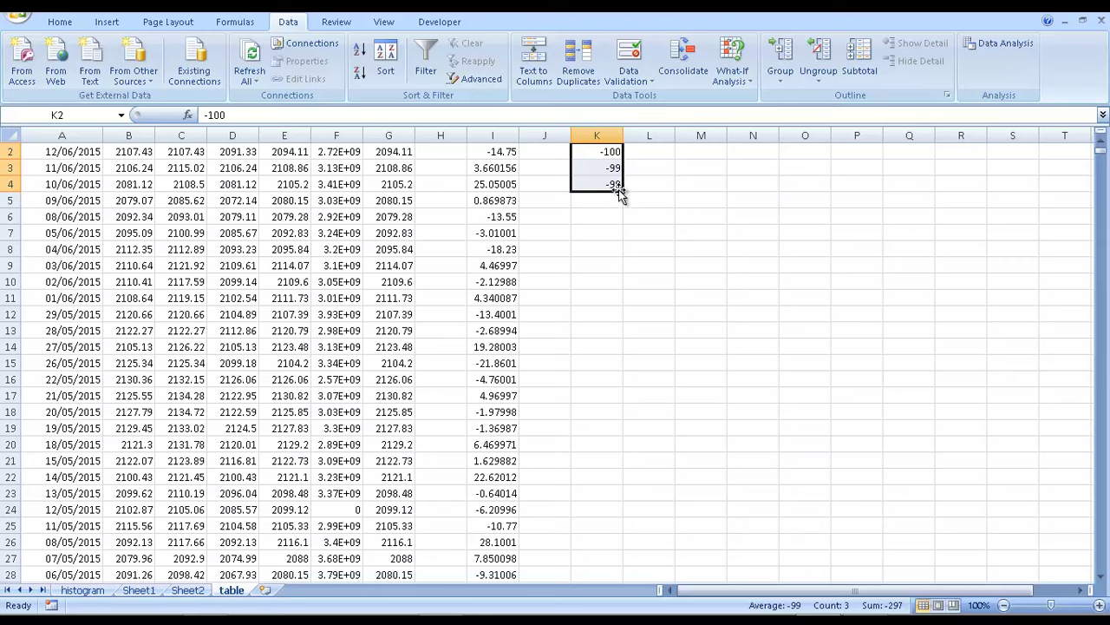
drag(621, 190, 611, 265)
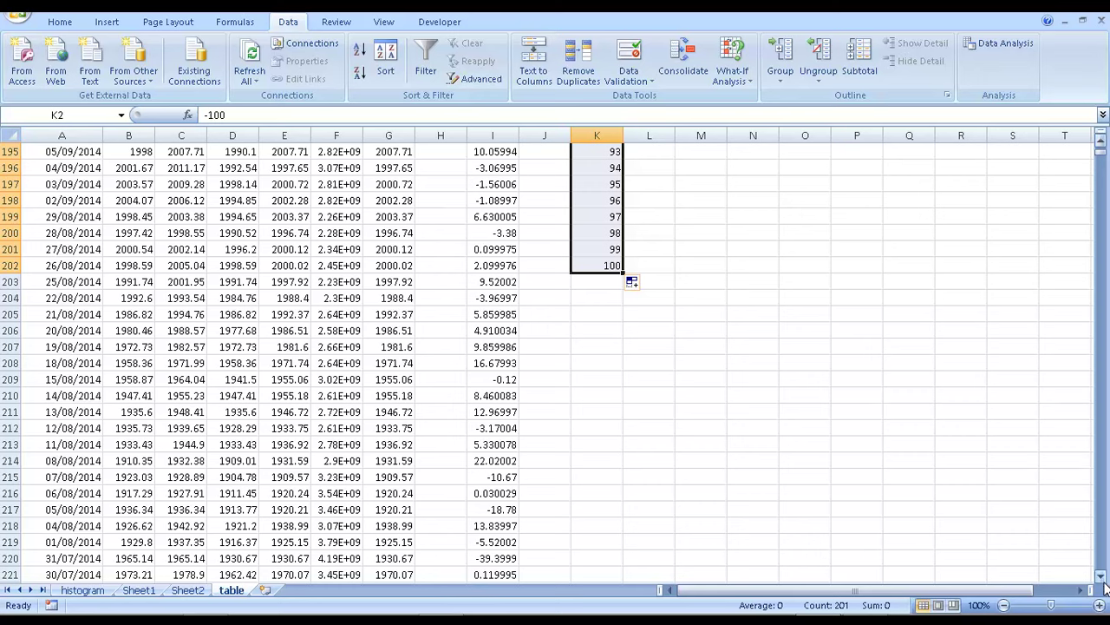
click(1103, 171)
click(1105, 175)
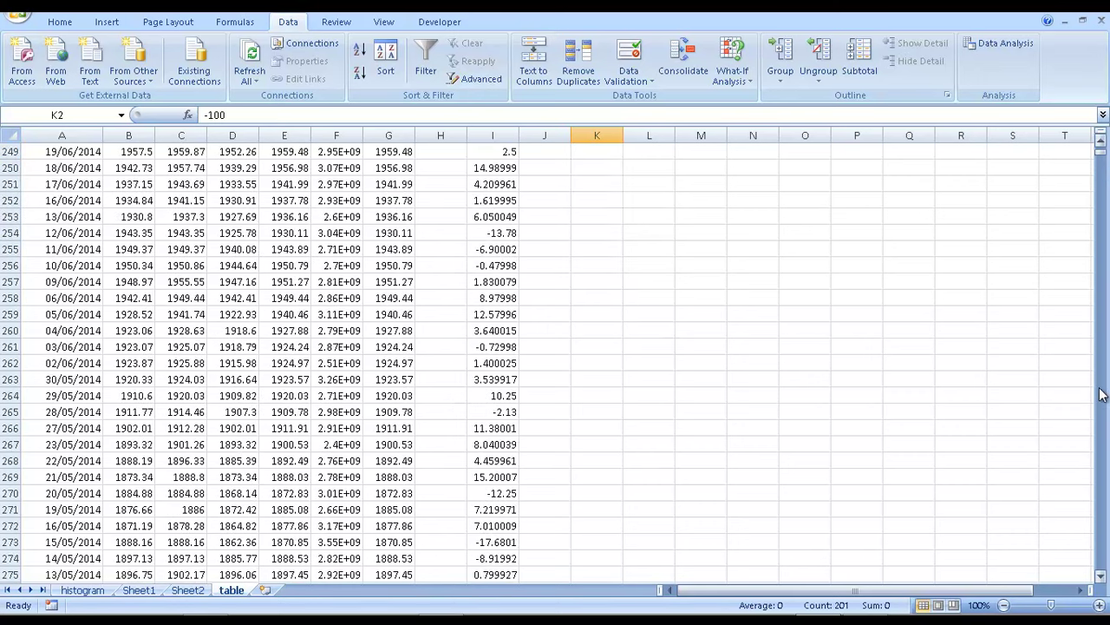
click(1103, 154)
click(1100, 141)
drag(1100, 154, 1101, 146)
click(807, 216)
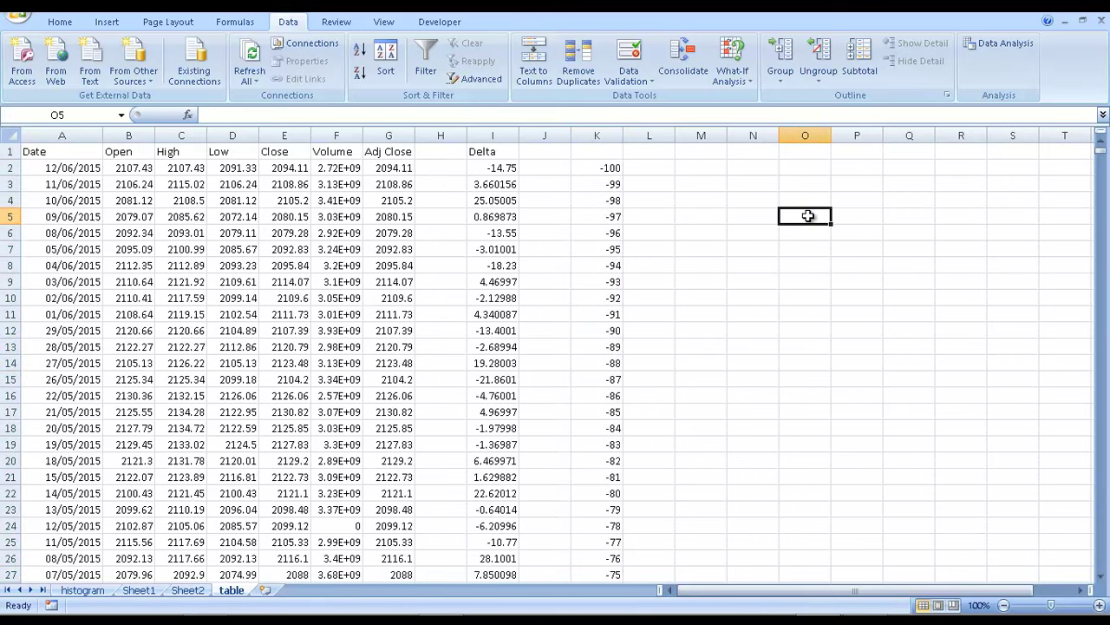
Step: Generate another histogram of the Delta values on a new worksheet, with bin range K2:K202 and chart output
click(509, 171)
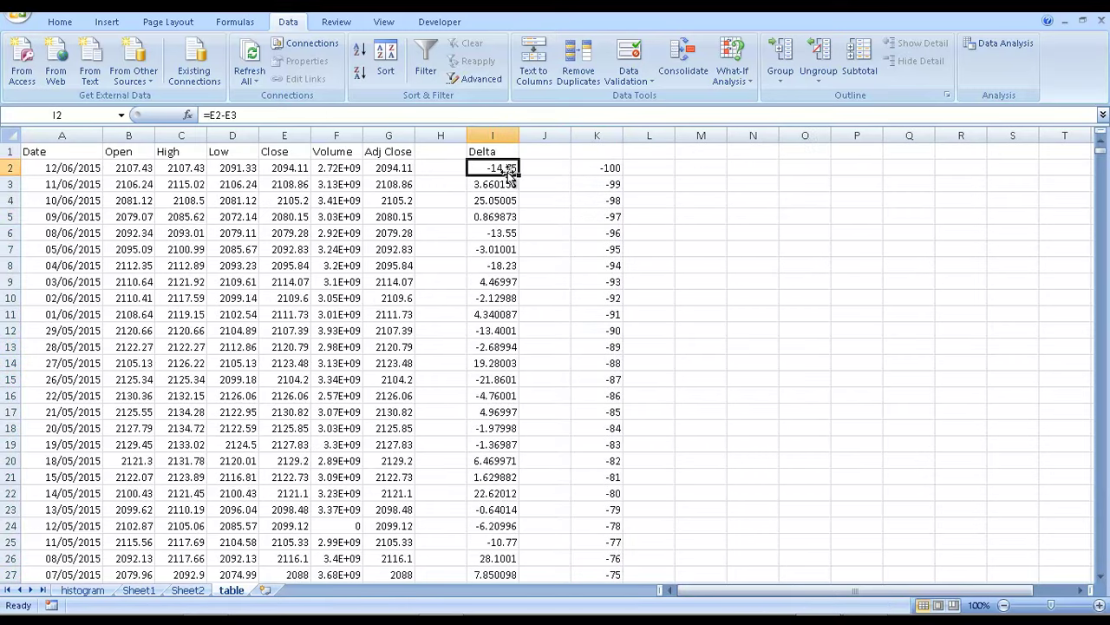
click(997, 48)
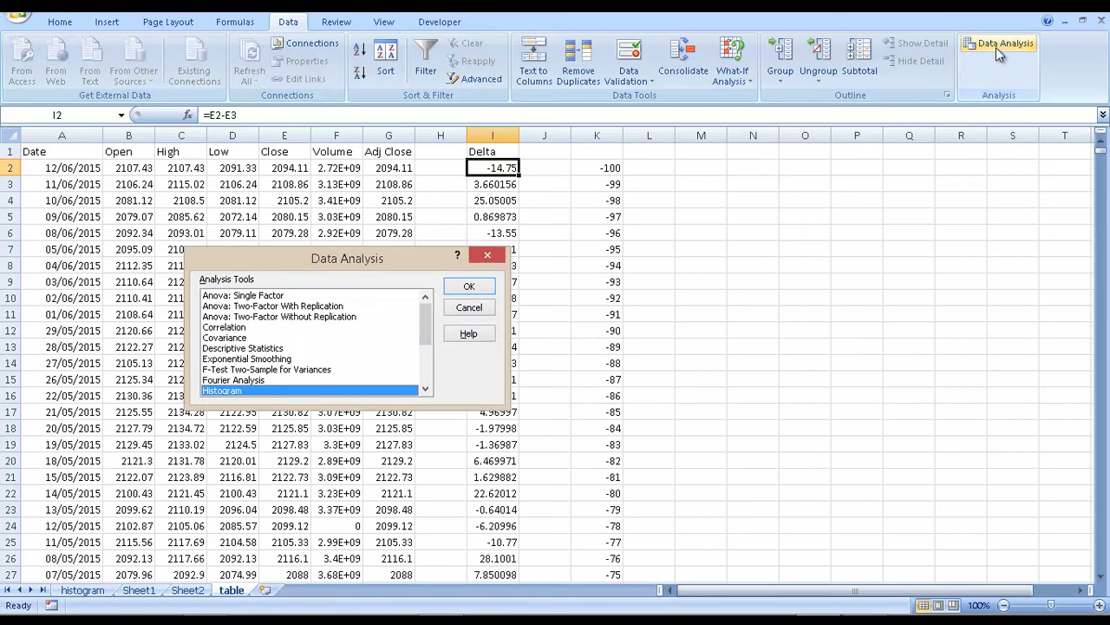
click(477, 288)
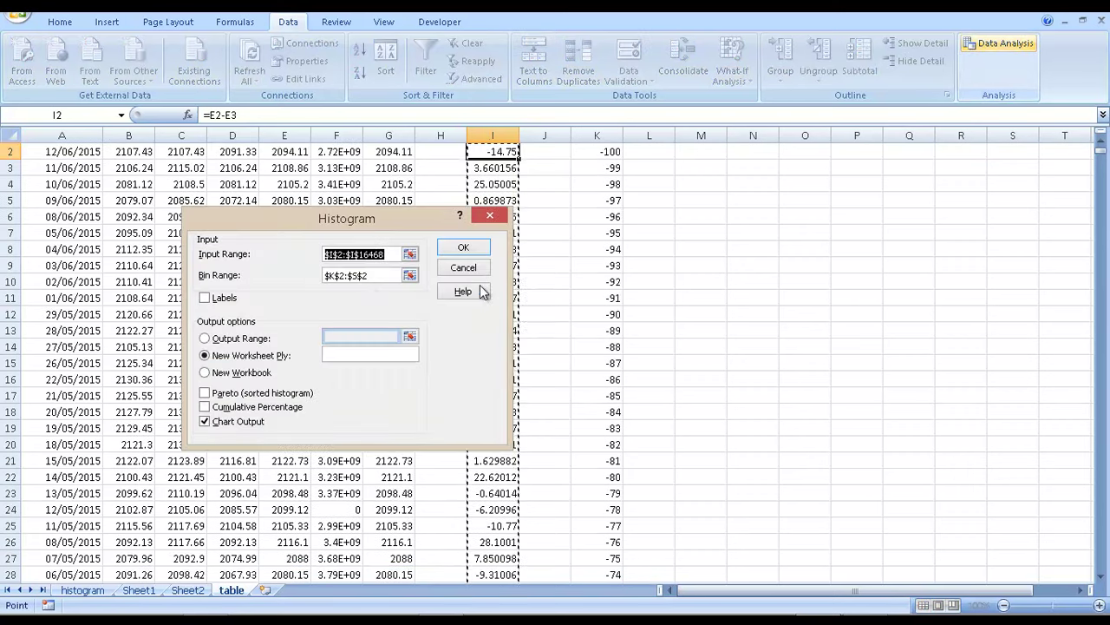
click(379, 275)
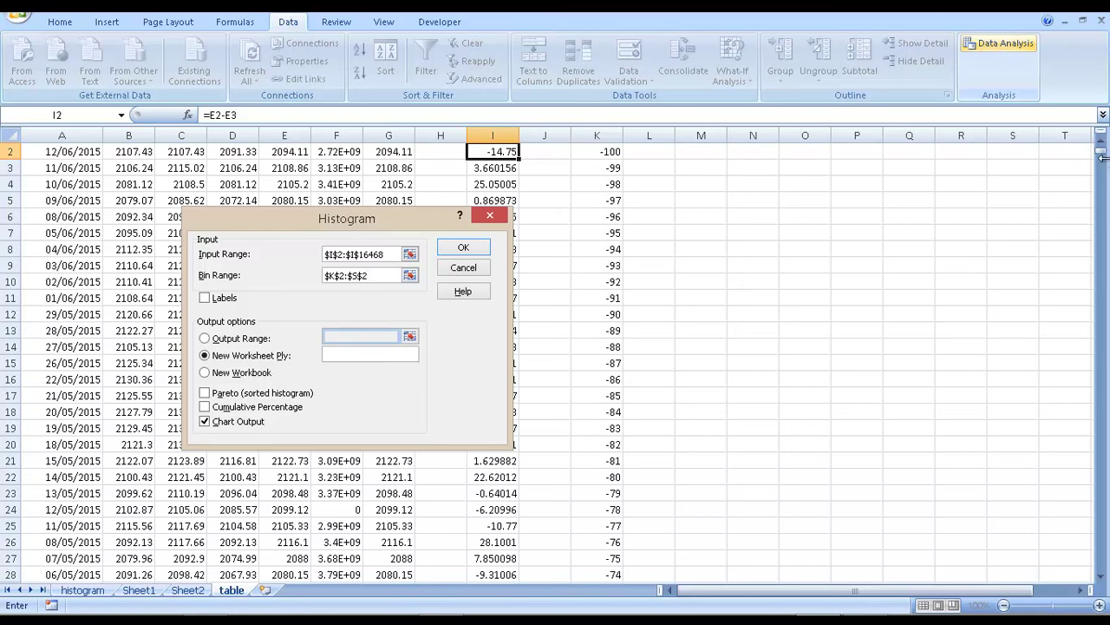
mouse_move(1104, 156)
mouse_down()
mouse_move(1103, 144)
mouse_move(1103, 168)
mouse_up()
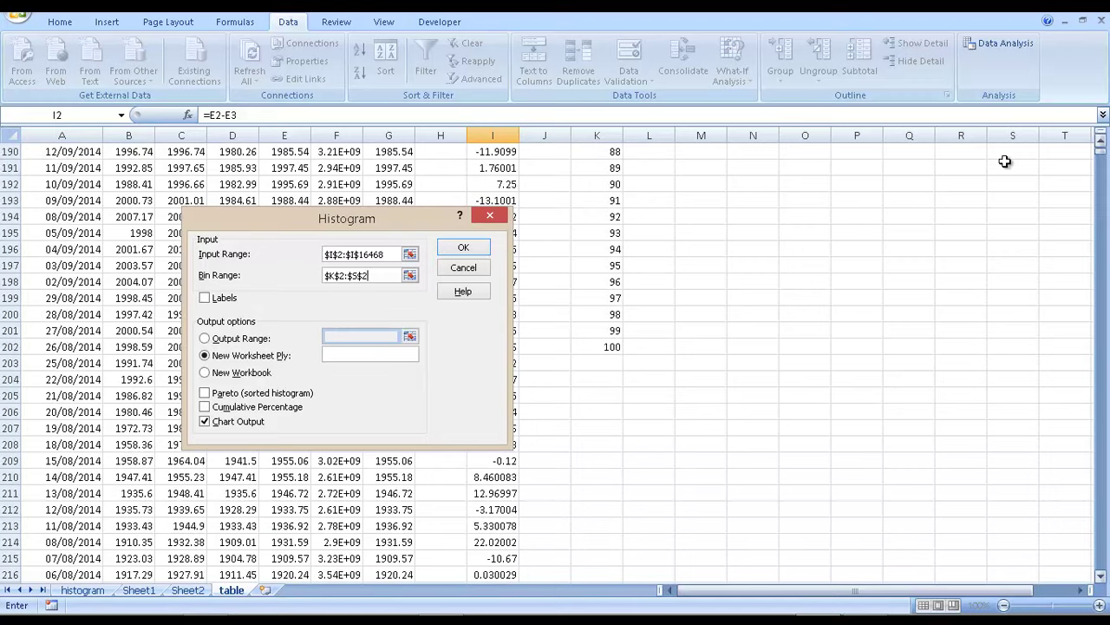
text(02)
click(463, 249)
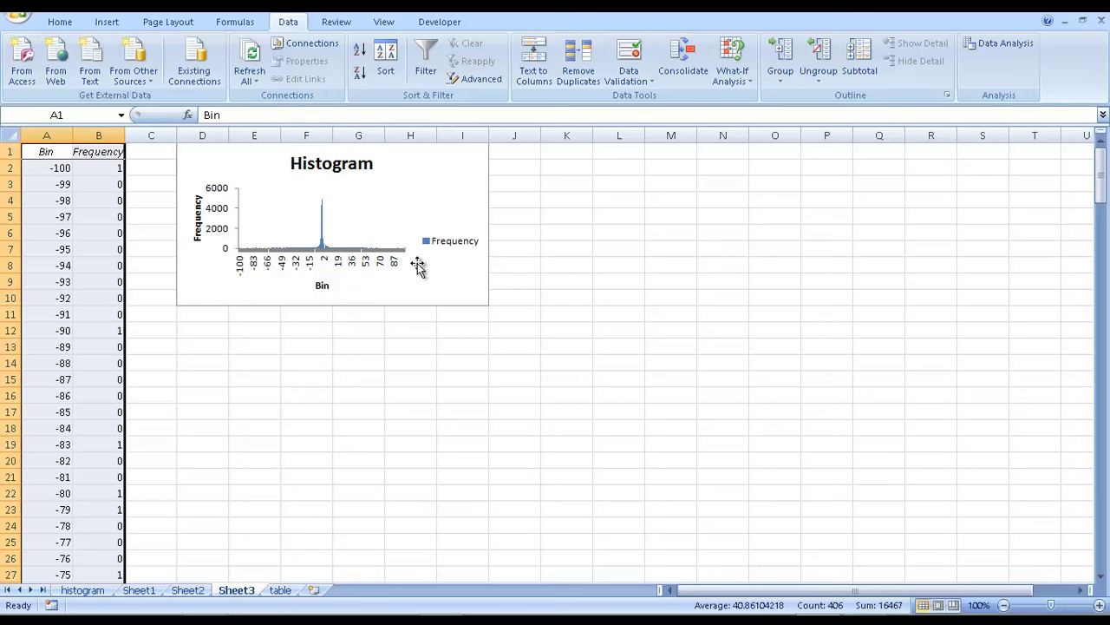
Step: Enlarge the histogram chart on Sheet3 so it extends to about column K and row 23
click(417, 266)
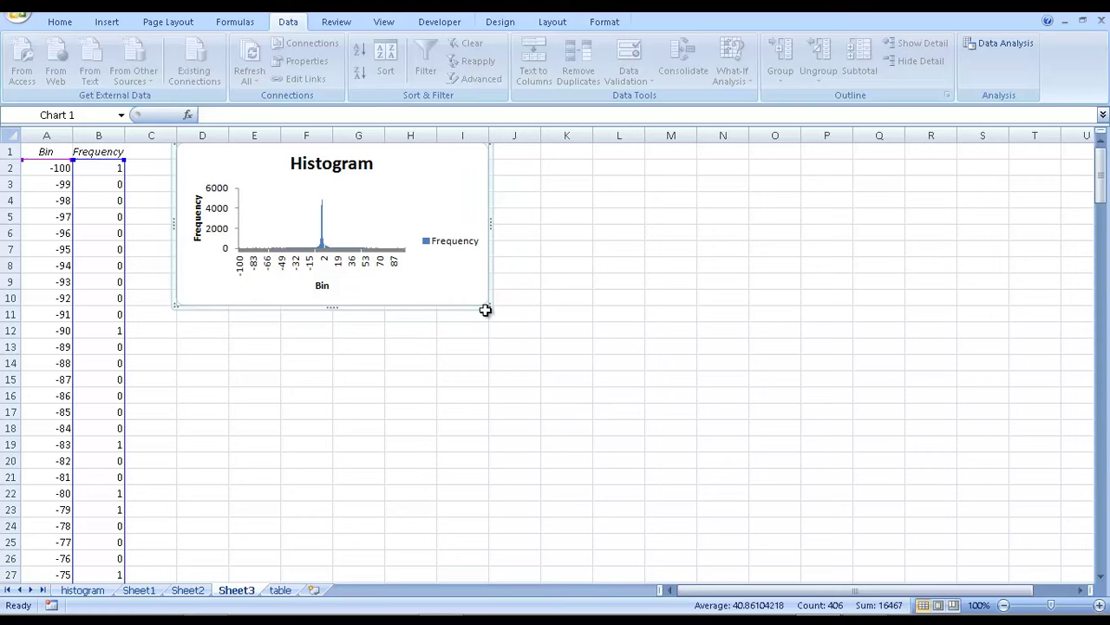
drag(487, 305, 603, 516)
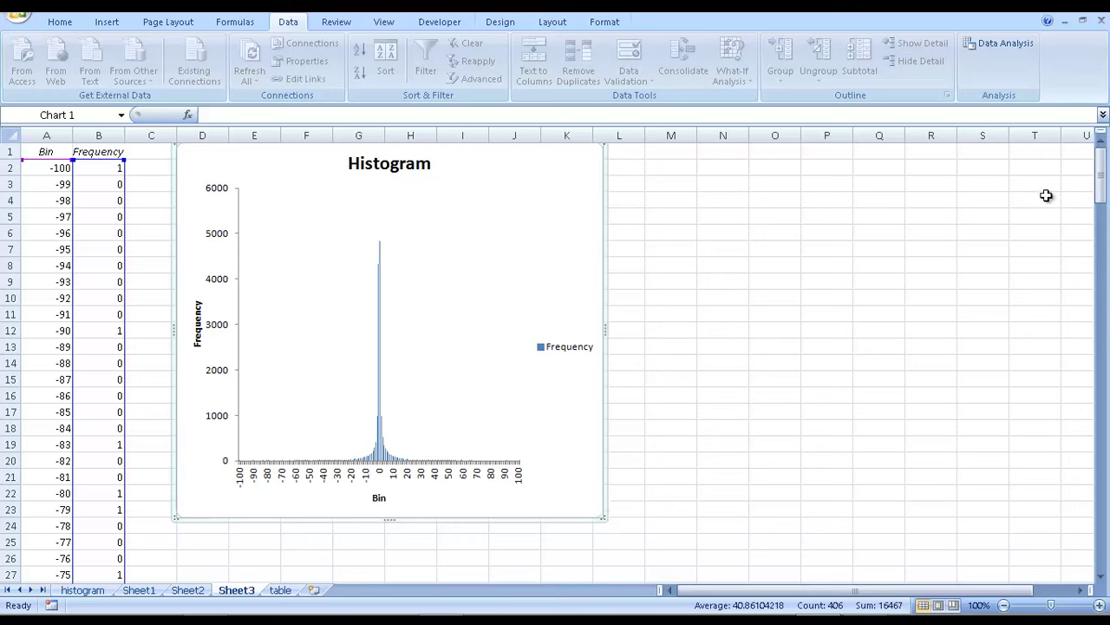
mouse_move(1101, 189)
mouse_down()
mouse_move(1102, 202)
mouse_move(1102, 192)
mouse_up()
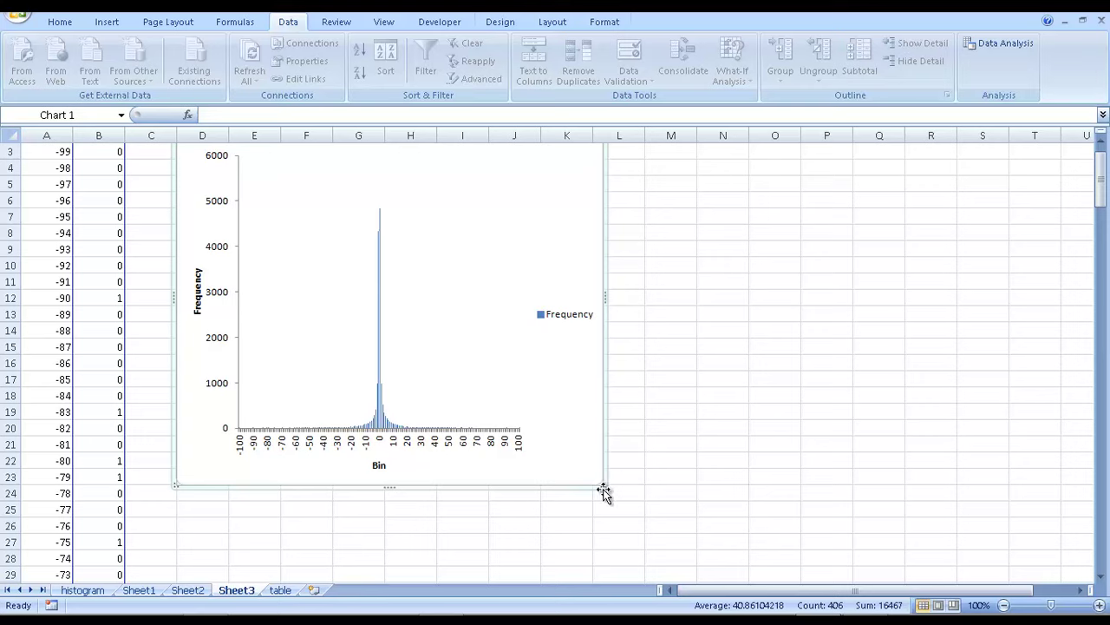
Step: Enlarge the Sheet3 histogram chart further so it extends to about column M and row 36
drag(602, 486, 649, 550)
mouse_move(1102, 198)
mouse_down()
mouse_move(1105, 224)
mouse_move(1105, 214)
mouse_up()
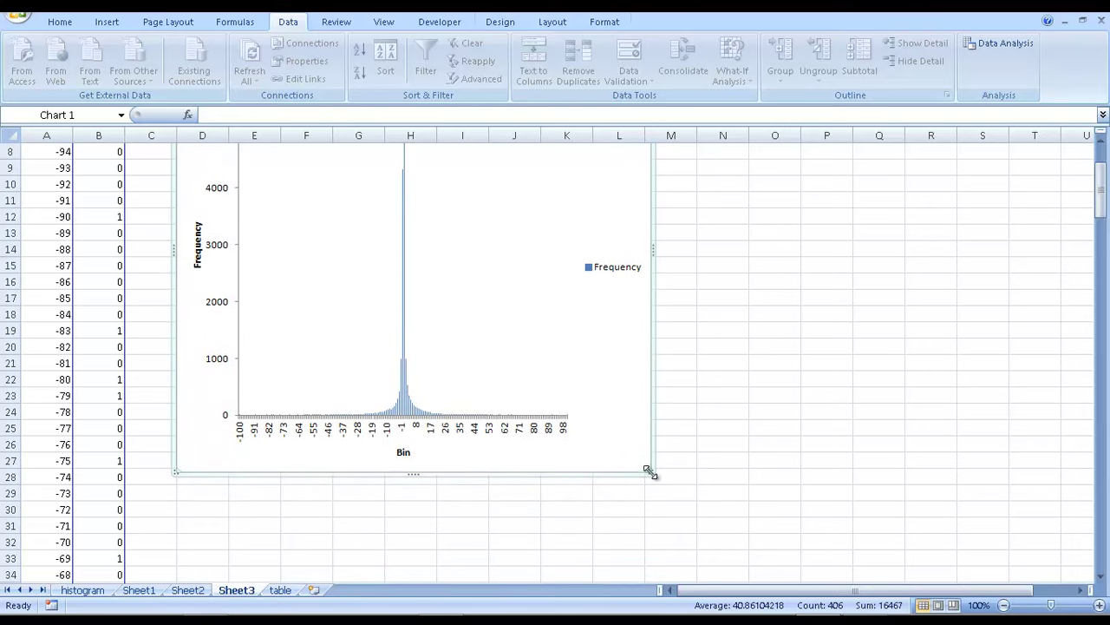
drag(652, 476, 682, 576)
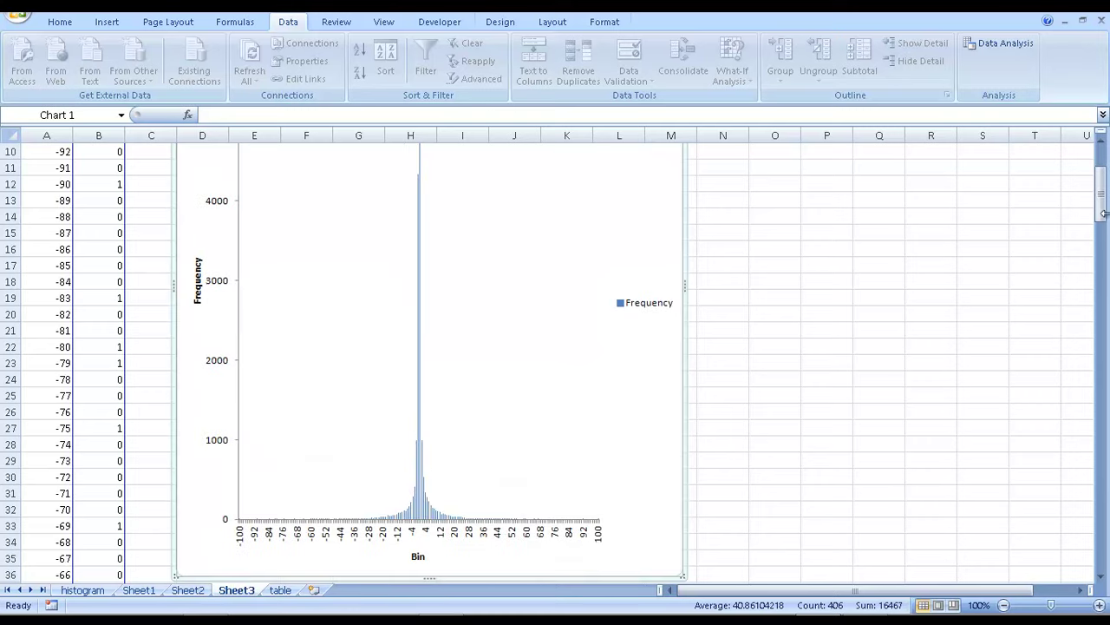
mouse_move(1100, 205)
mouse_down()
mouse_move(1095, 231)
mouse_move(1098, 201)
mouse_up()
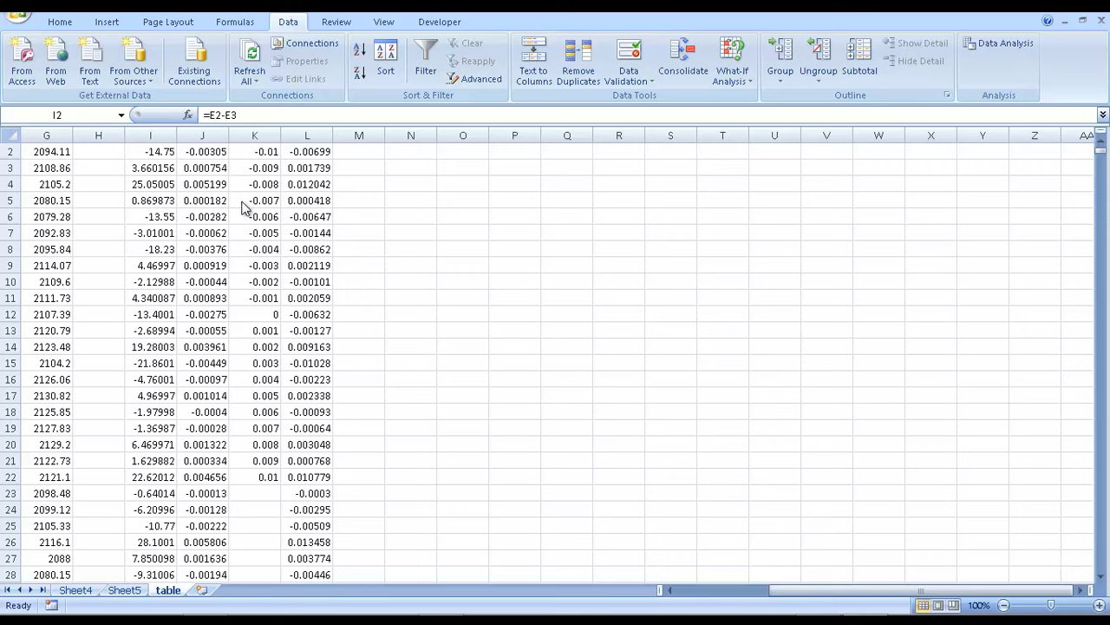
Step: Examine the formulas behind the price change in I2, the relative change in L2 and the log differences in column J
click(165, 152)
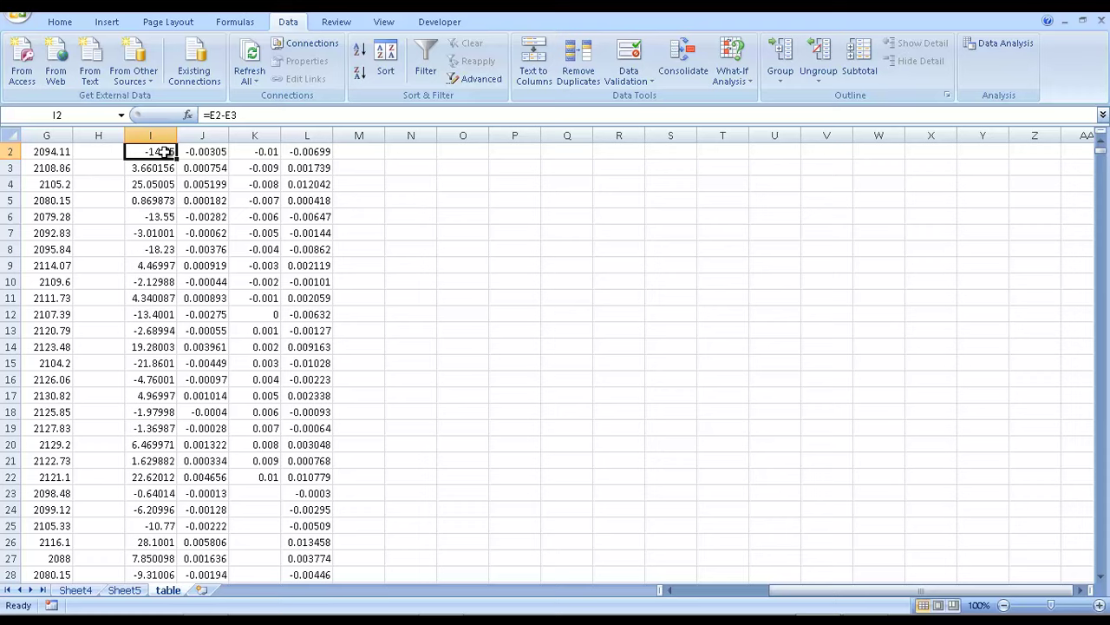
click(319, 151)
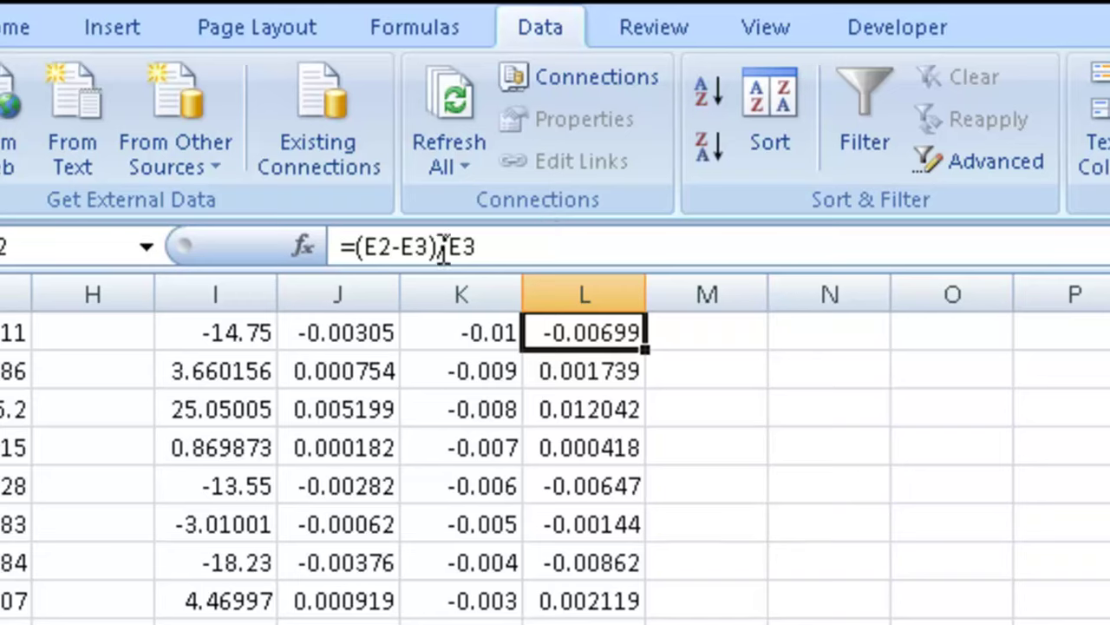
click(360, 344)
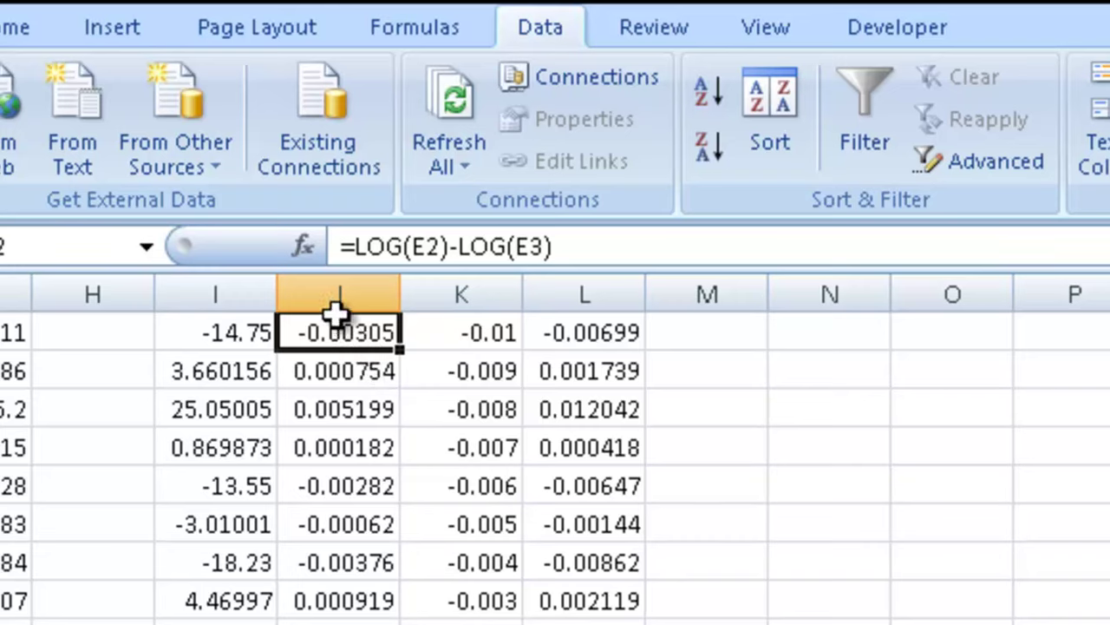
click(351, 373)
click(353, 488)
click(358, 563)
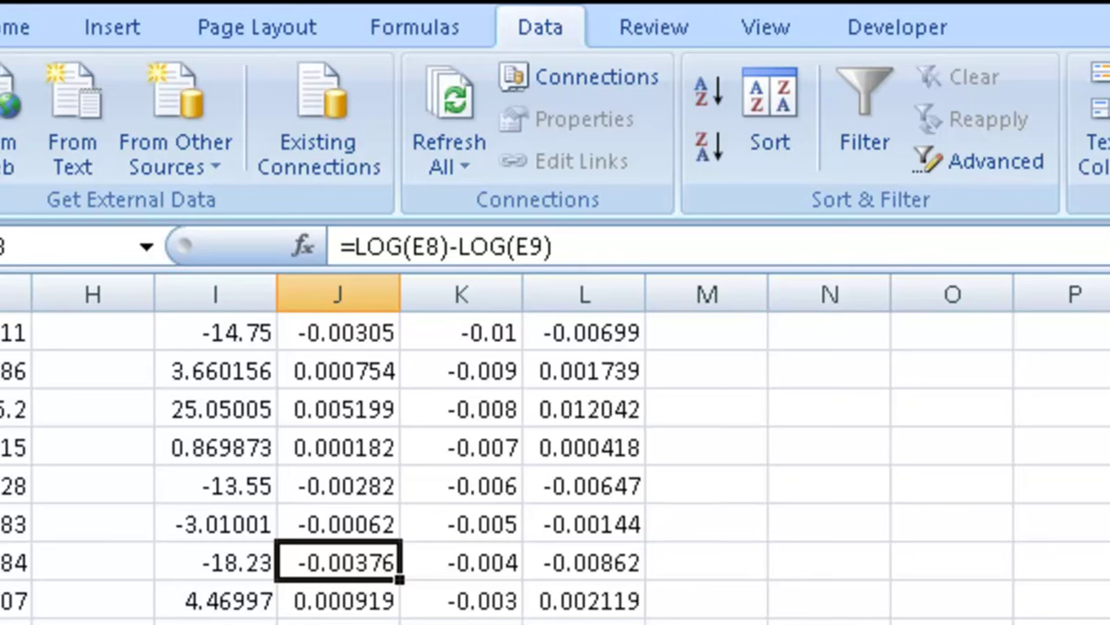
Step: Examine the log-difference histogram on Sheet4, comparing its outermost bars and the bars around zero
click(75, 590)
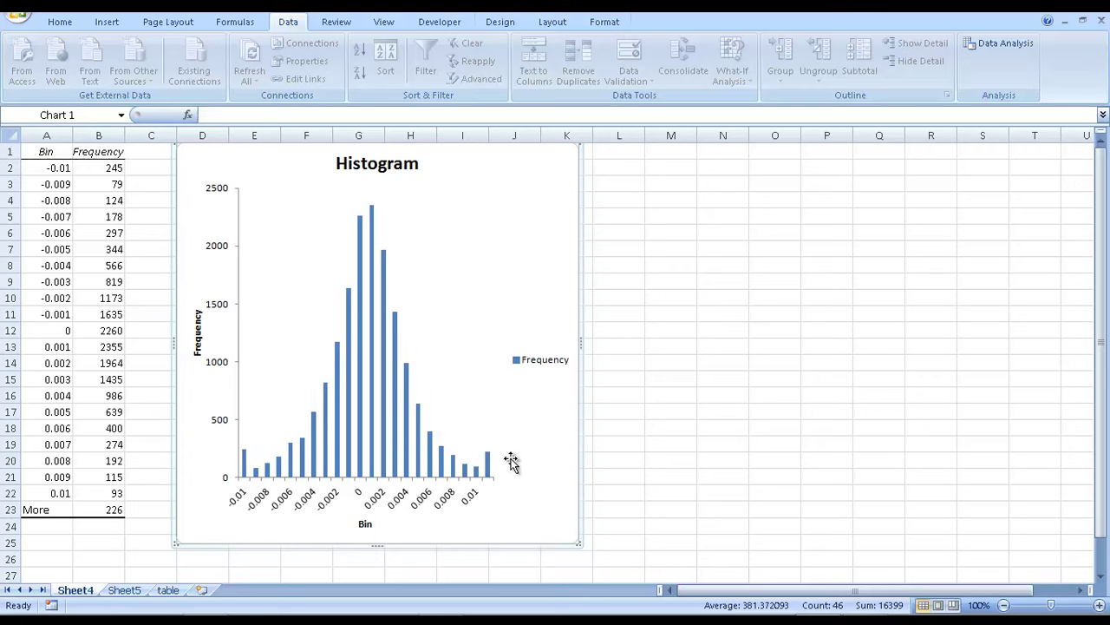
mouse_move(494, 460)
mouse_move(247, 475)
mouse_move(491, 473)
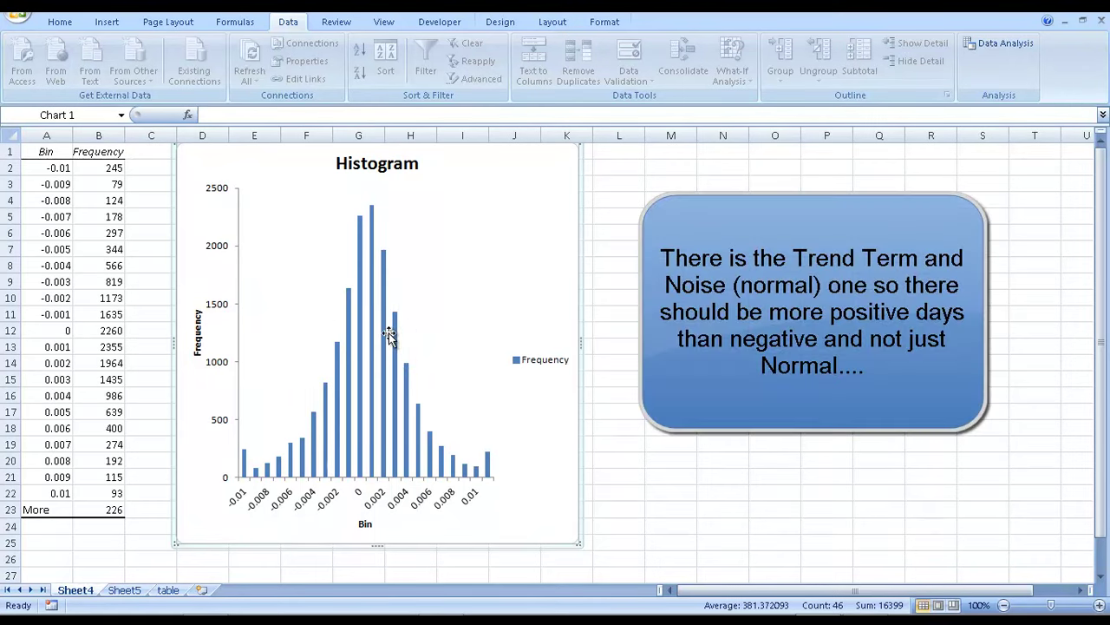
mouse_move(363, 228)
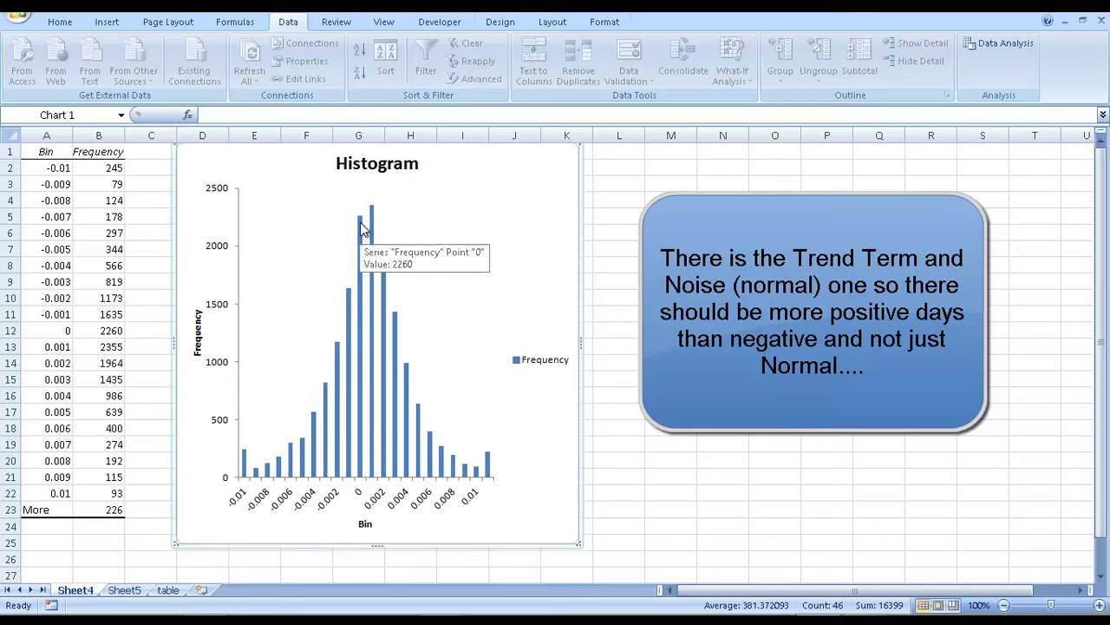